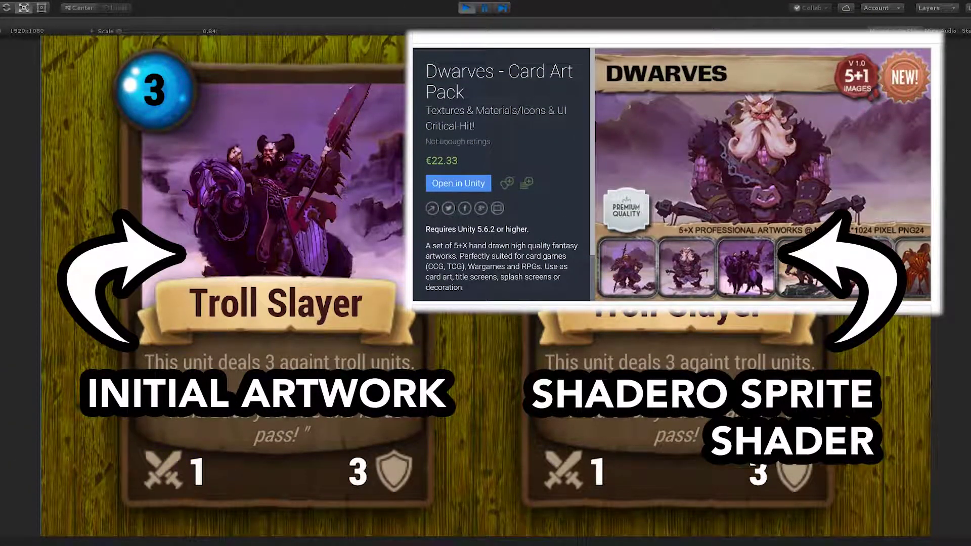
# Stop the running game and examine the Troll Slayer creature card with the snow effect up close in the scene.
pyautogui.click(467, 8)
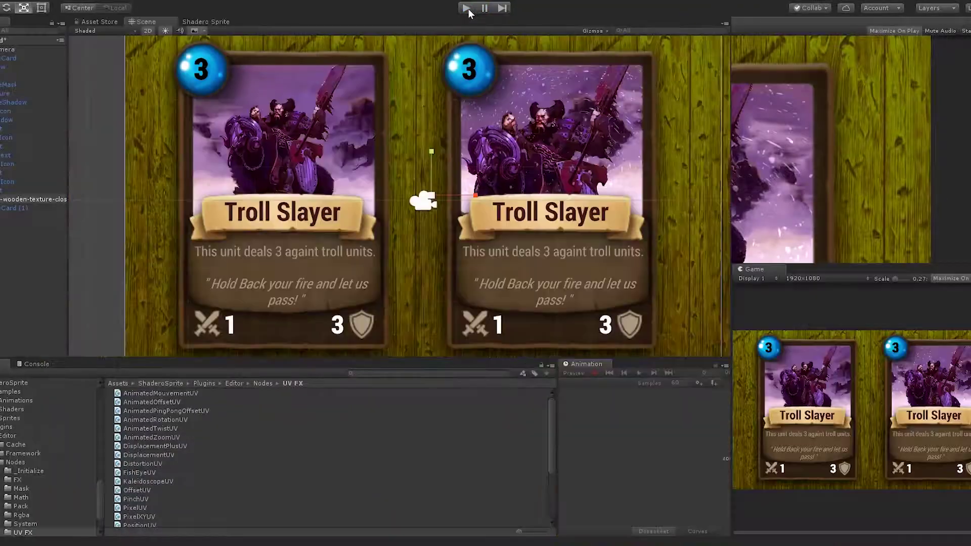
pyautogui.scroll(-1, 438, 184)
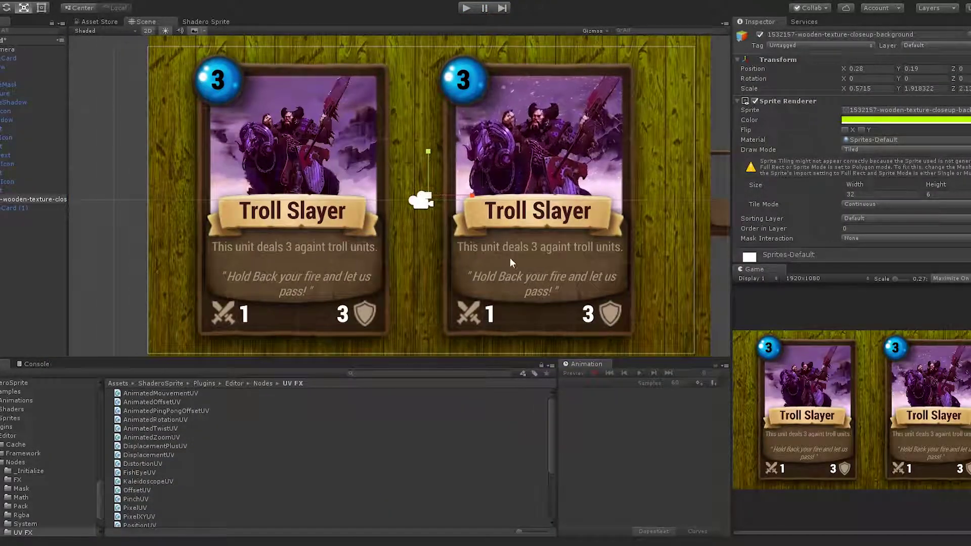
pyautogui.click(505, 257)
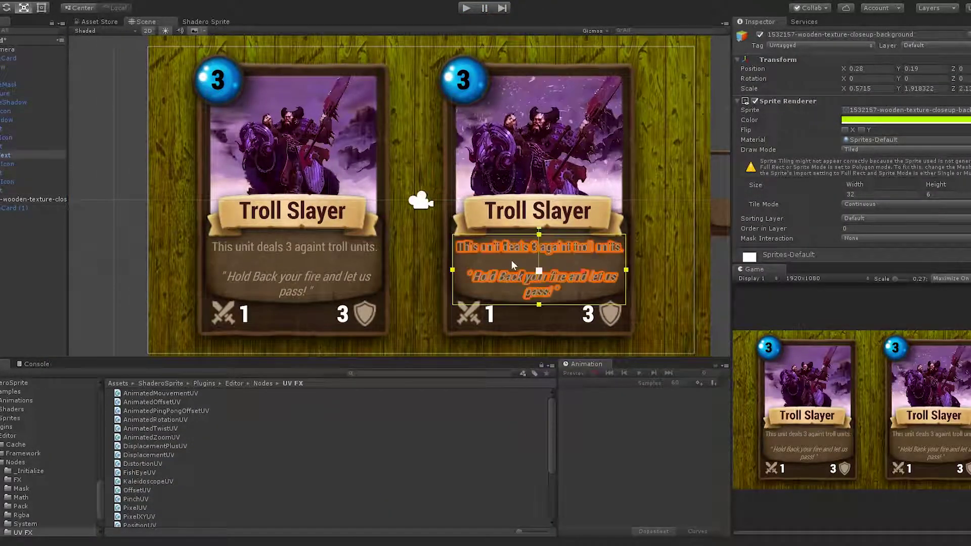
pyautogui.click(4, 58)
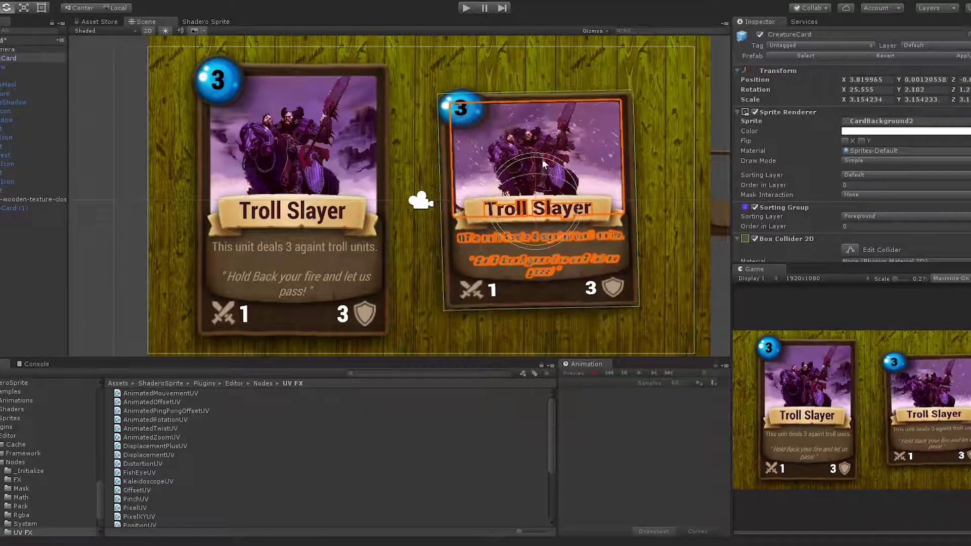
pyautogui.press('f')
pyautogui.scroll(-2, 228, 142)
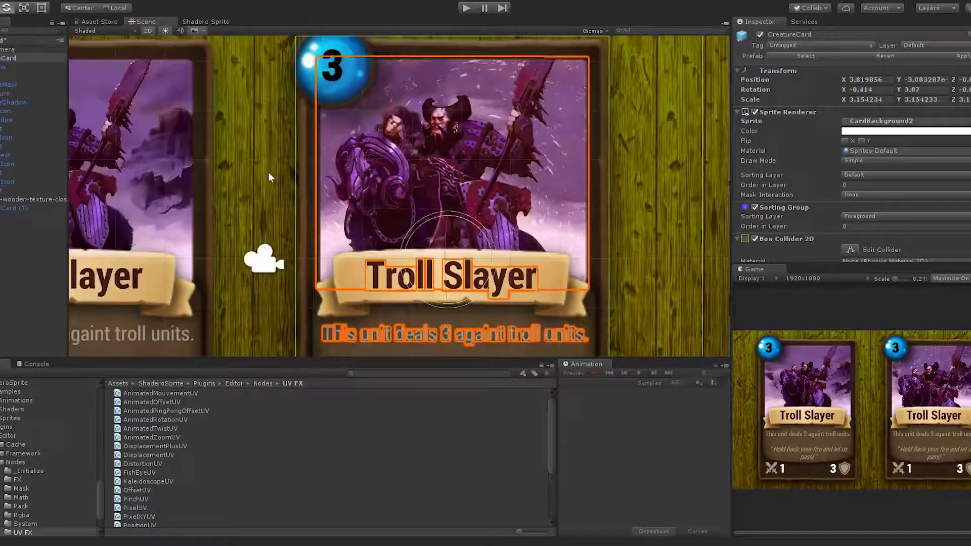
pyautogui.scroll(-6, 290, 244)
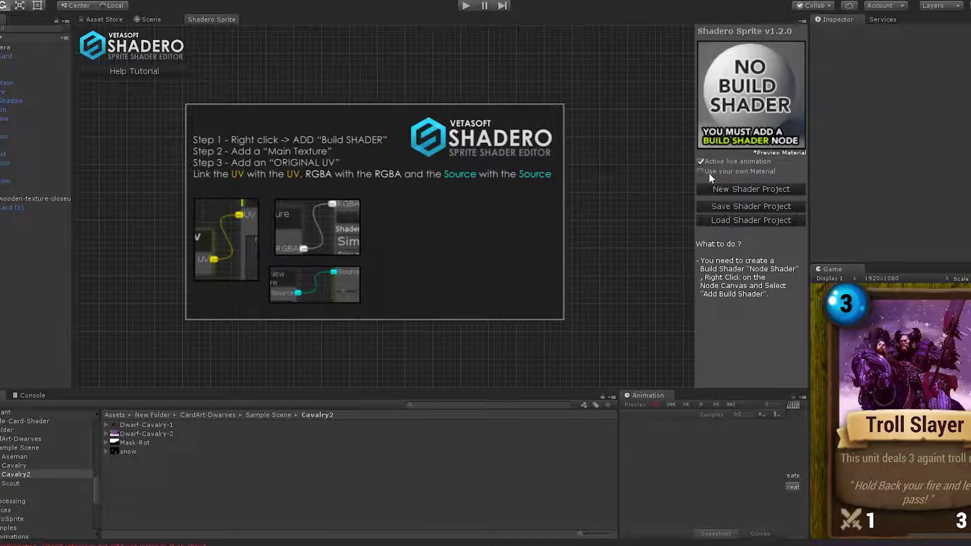
# Enable using your own material for the shader preview, and create a material named Cavalry in the Cavalry2 folder.
pyautogui.click(709, 173)
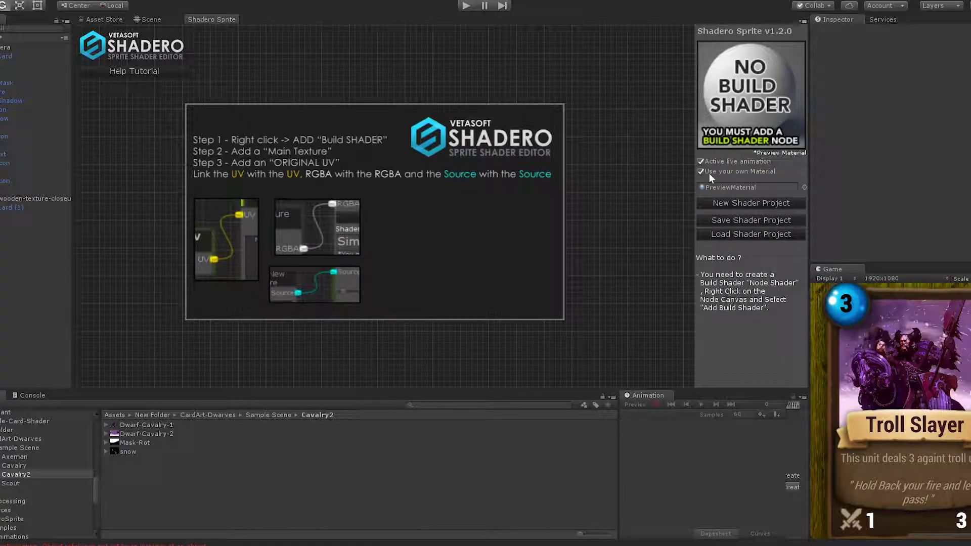
pyautogui.rightClick(197, 486)
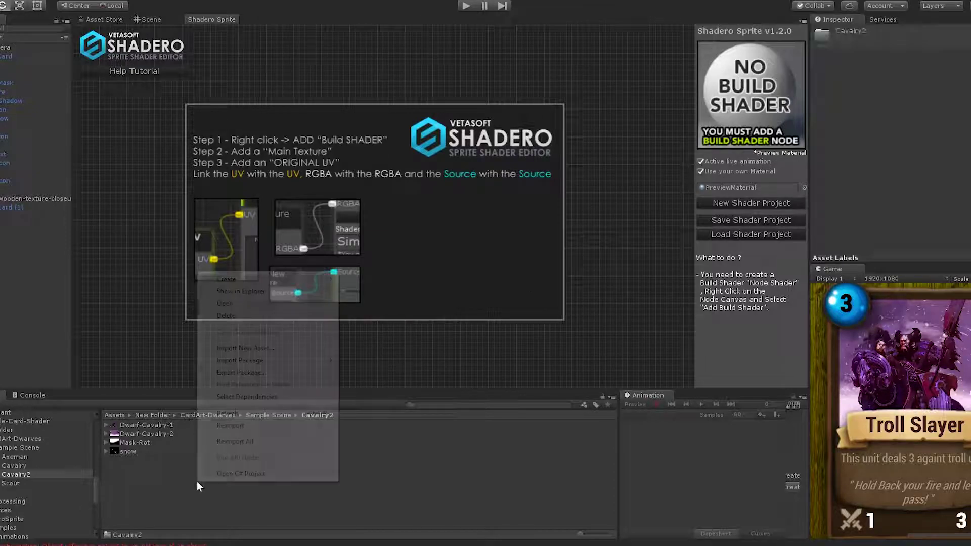
pyautogui.moveTo(283, 286)
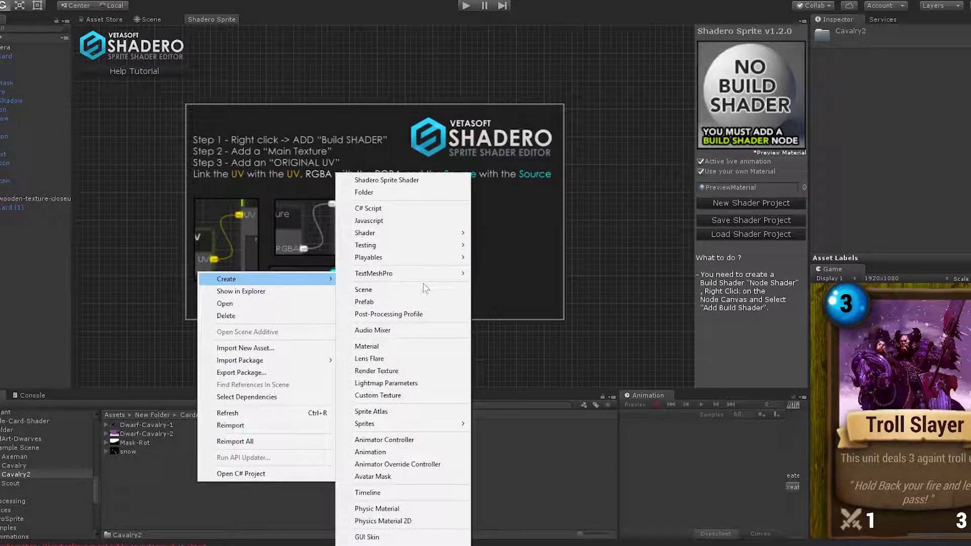
pyautogui.click(406, 349)
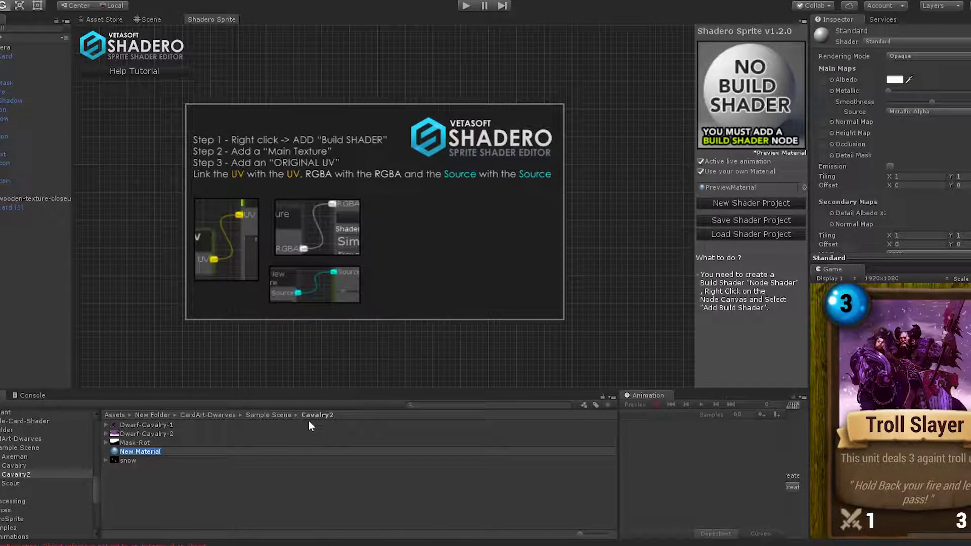
pyautogui.write('Cavalry')
pyautogui.press('Return')
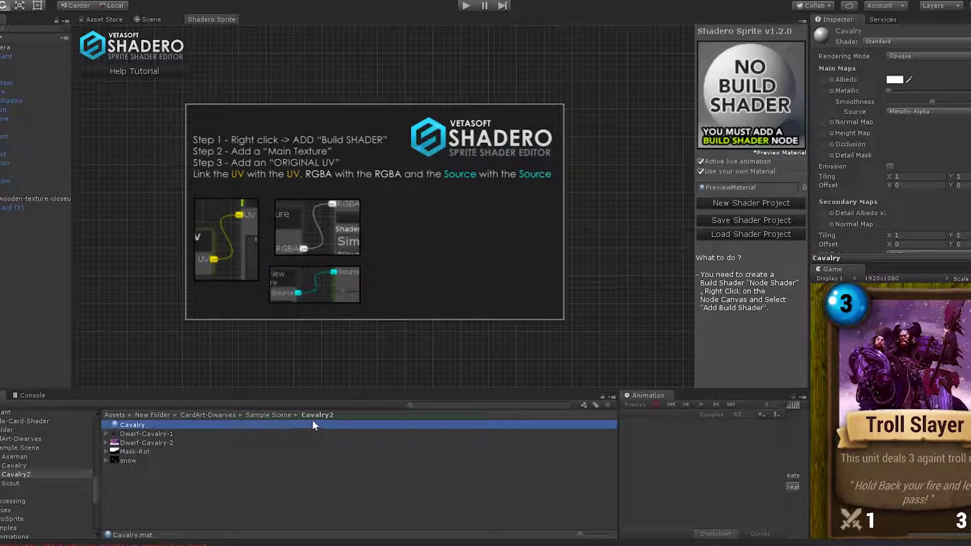
# Create a Shadero Sprite Shader in the Cavalry2 folder and rename it Cavalry.
pyautogui.rightClick(172, 487)
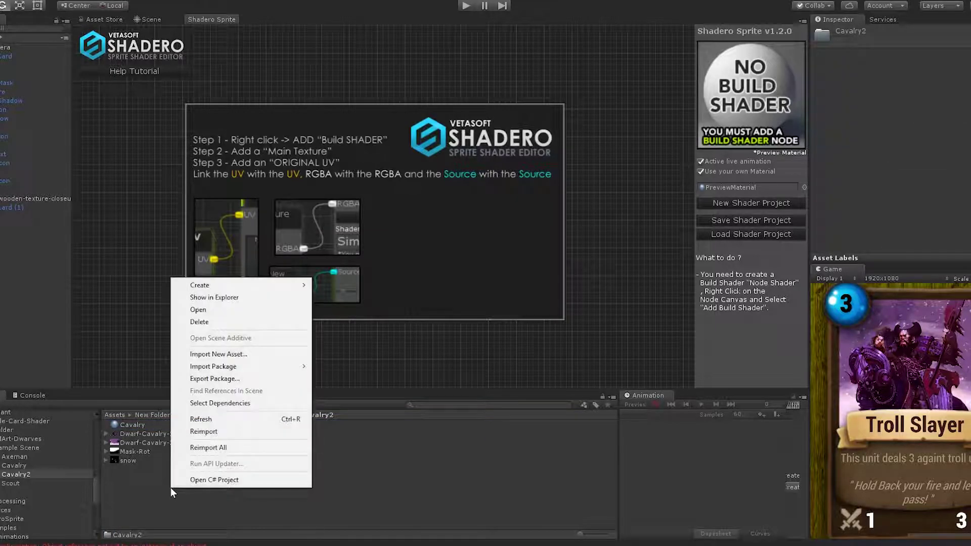
pyautogui.moveTo(253, 285)
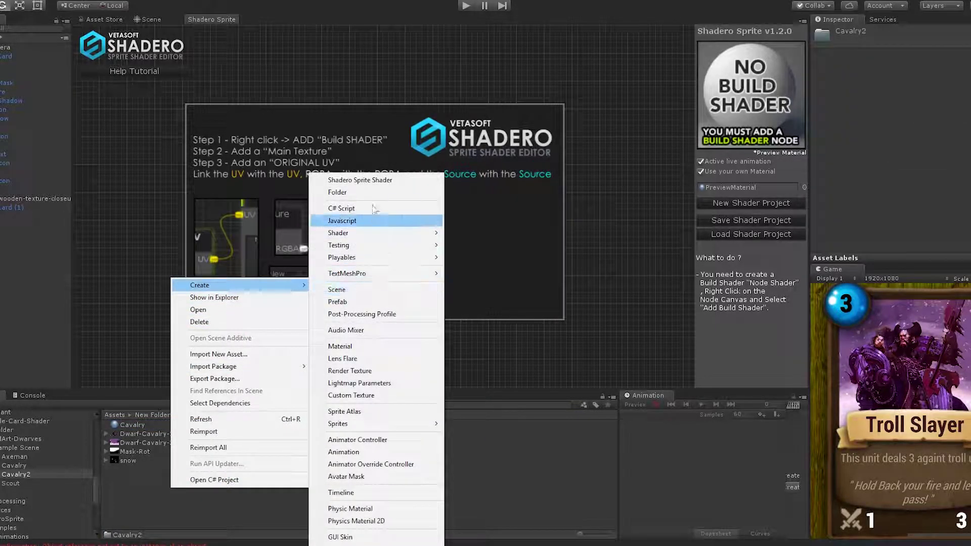
pyautogui.click(375, 181)
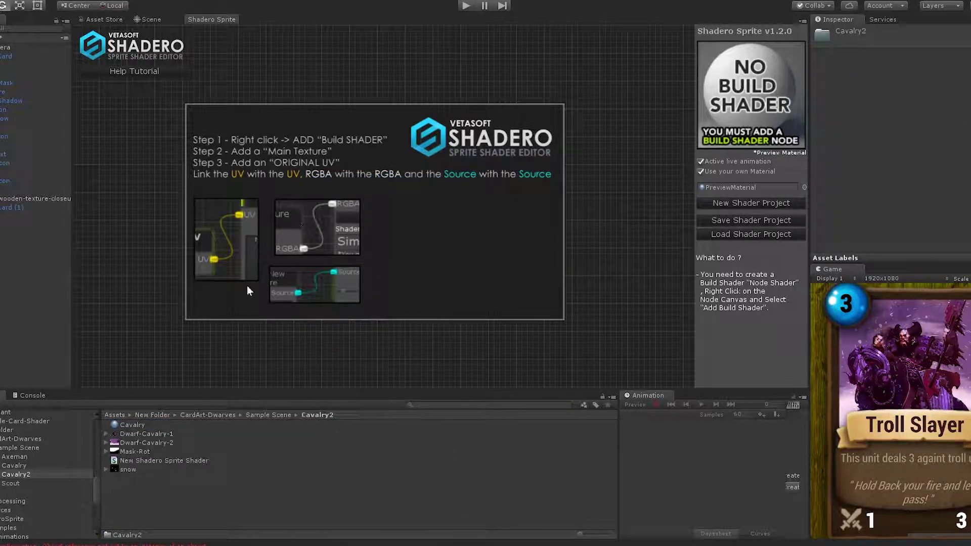
pyautogui.click(159, 460)
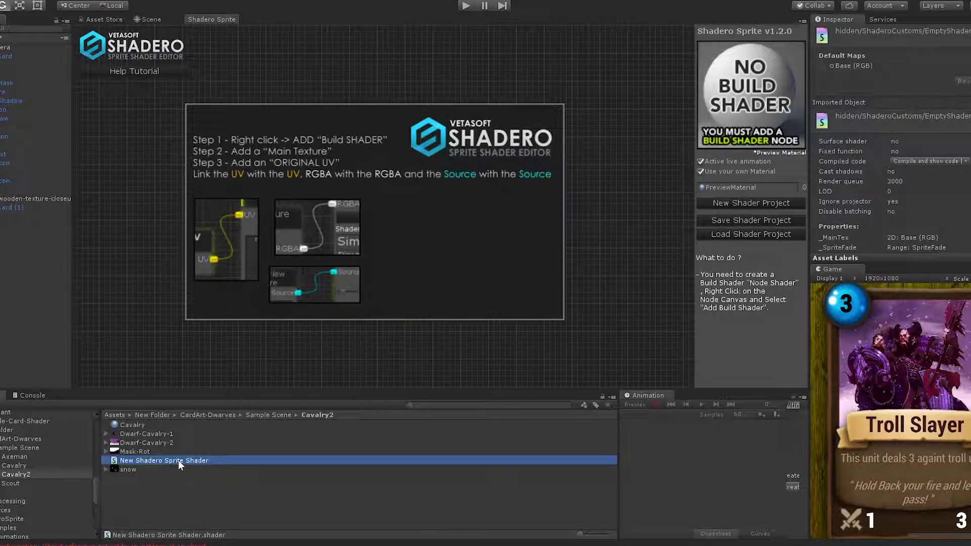
pyautogui.click(178, 460)
pyautogui.write('Ca')
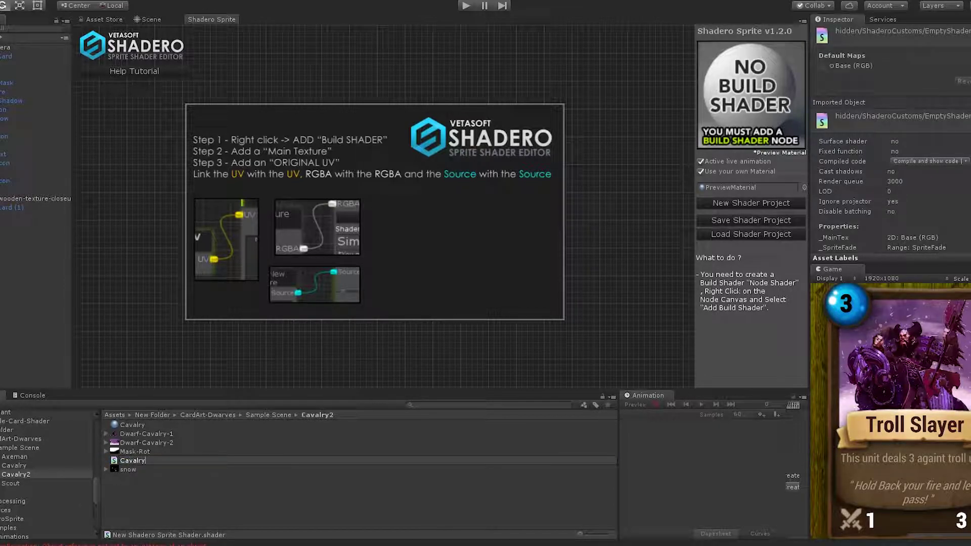
pyautogui.write('valry')
pyautogui.press('Return')
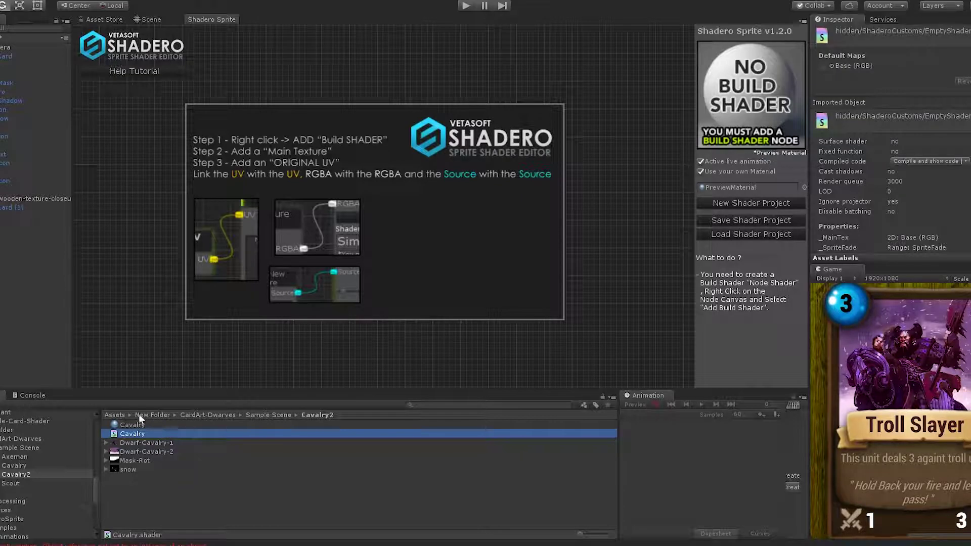
# Assign the Cavalry material as the shader editor's preview material and to the Creature's Sprite Renderer.
pyautogui.click(125, 426)
pyautogui.moveTo(203, 421); pyautogui.dragTo(715, 190)
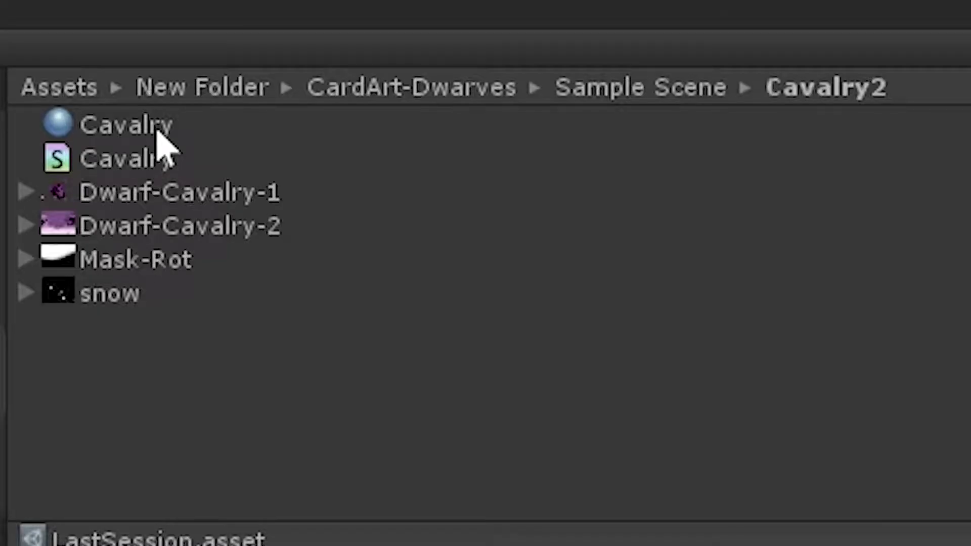
pyautogui.moveTo(132, 435); pyautogui.dragTo(136, 425)
pyautogui.moveTo(138, 125); pyautogui.dragTo(137, 124)
pyautogui.click(135, 128)
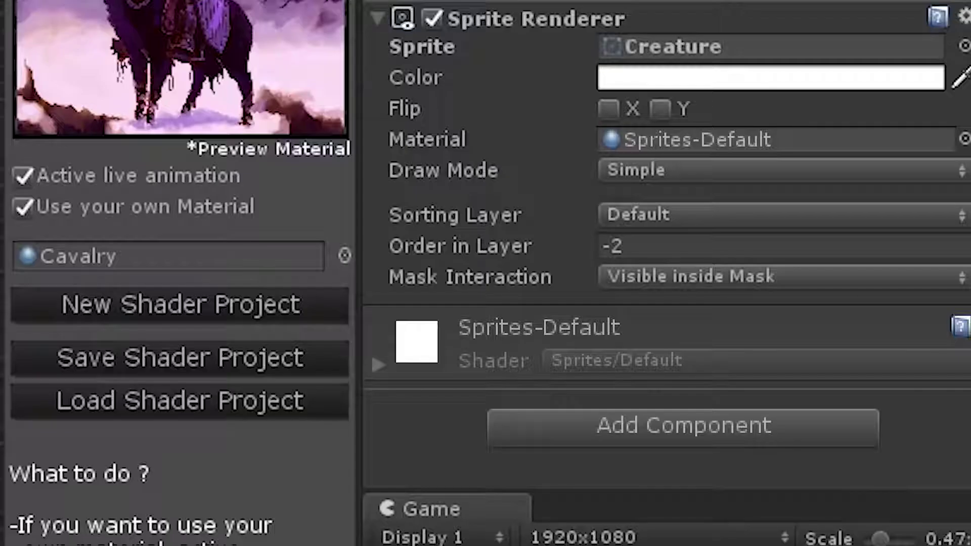
pyautogui.moveTo(749, 158); pyautogui.dragTo(776, 152)
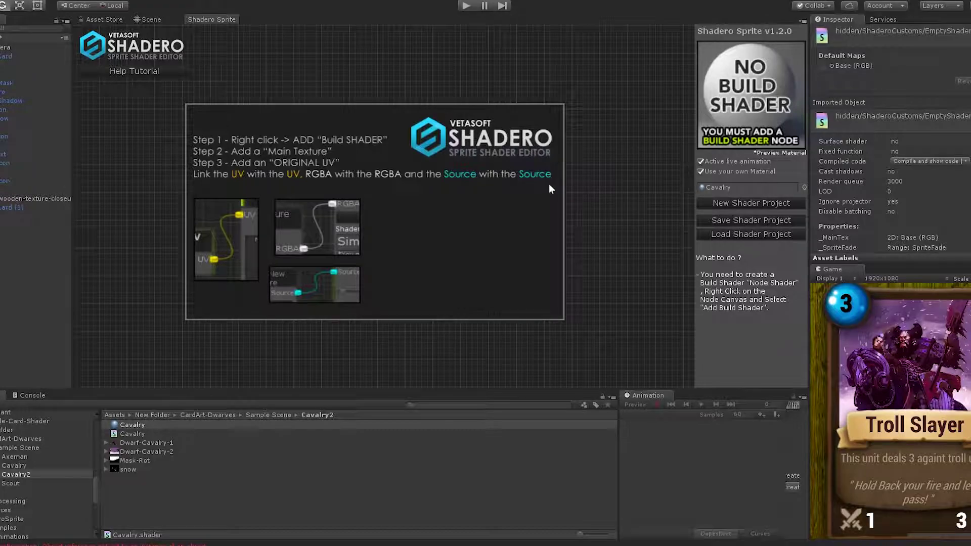
# Add a Build Shader node to the canvas and set the Cavalry shader as its used shader.
pyautogui.rightClick(574, 168)
pyautogui.moveTo(606, 207)
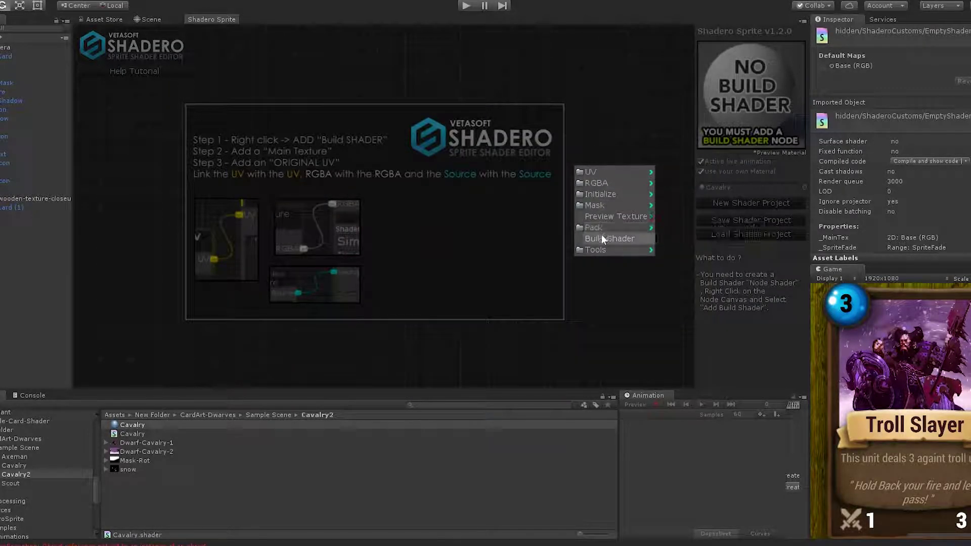
pyautogui.click(599, 236)
pyautogui.moveTo(604, 181); pyautogui.dragTo(551, 145)
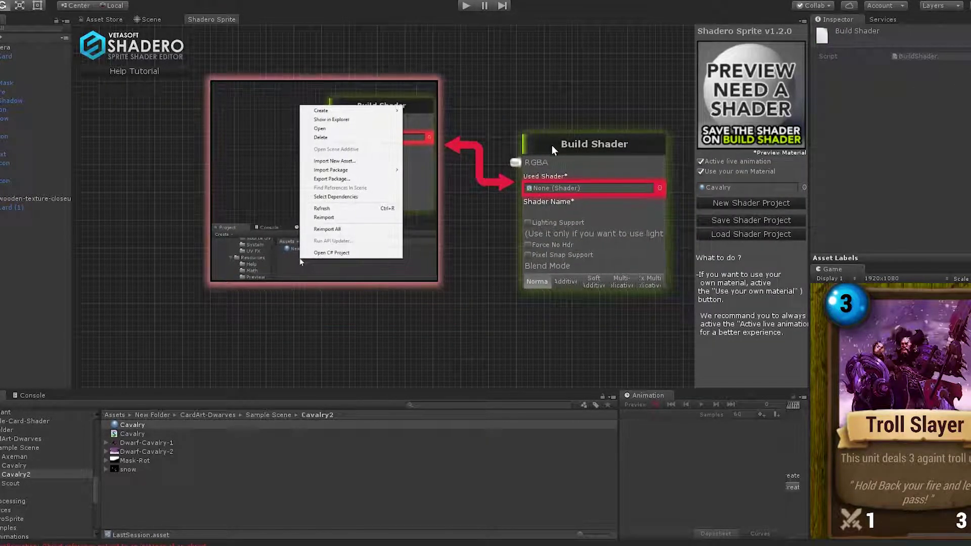
pyautogui.click(131, 435)
pyautogui.moveTo(130, 435); pyautogui.dragTo(569, 188)
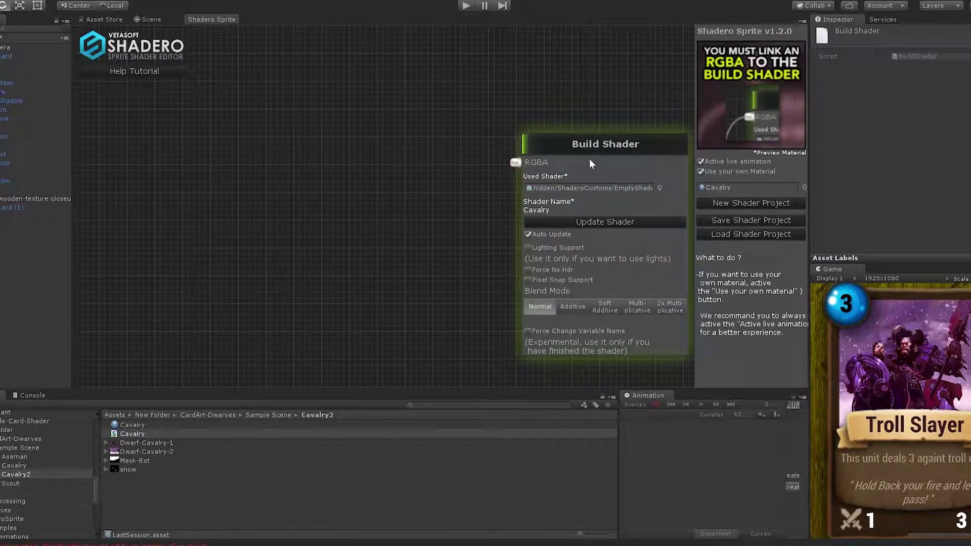
pyautogui.moveTo(590, 144); pyautogui.dragTo(561, 107)
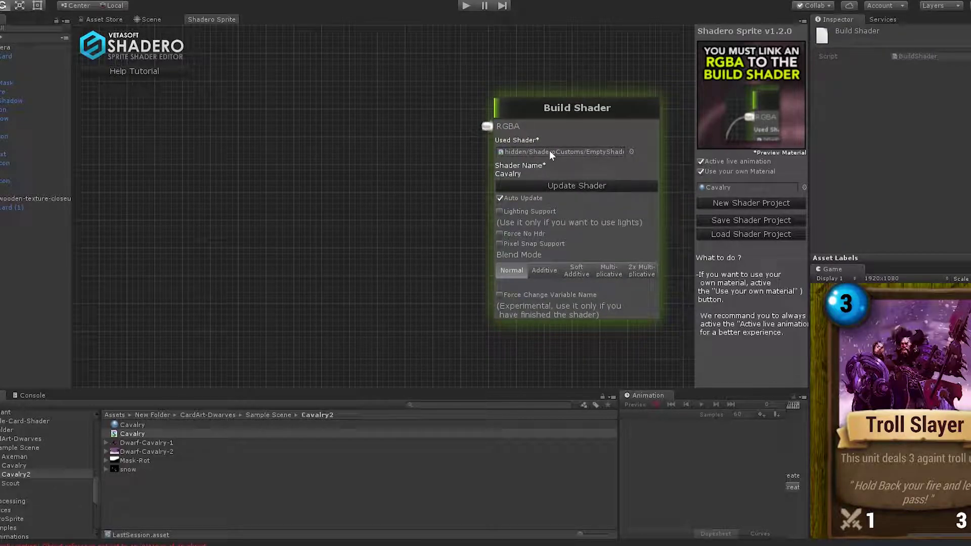
# Add two stacked New Texture nodes, assigning Dwarf-Cavalry-2 to the upper one and Dwarf-Cavalry-1 to the lower one.
pyautogui.rightClick(218, 165)
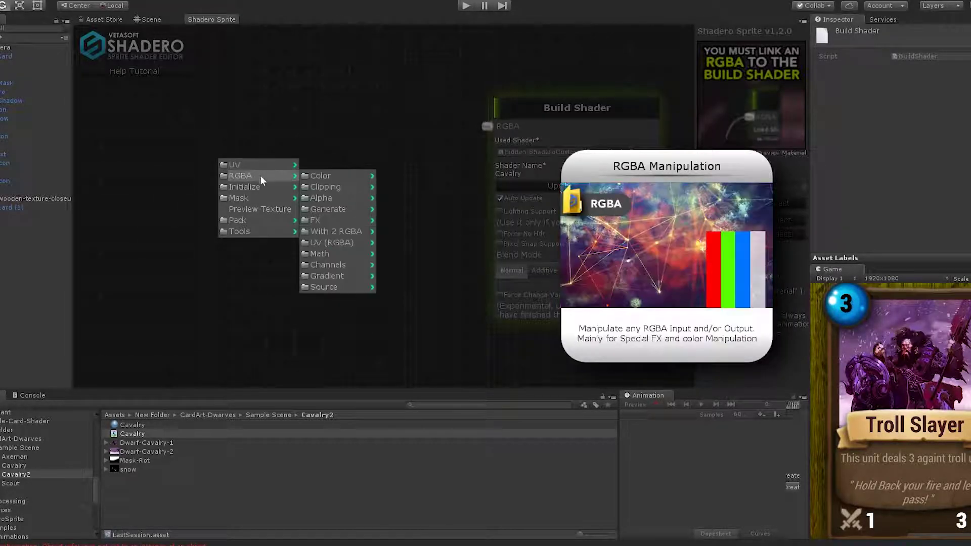
pyautogui.moveTo(266, 200)
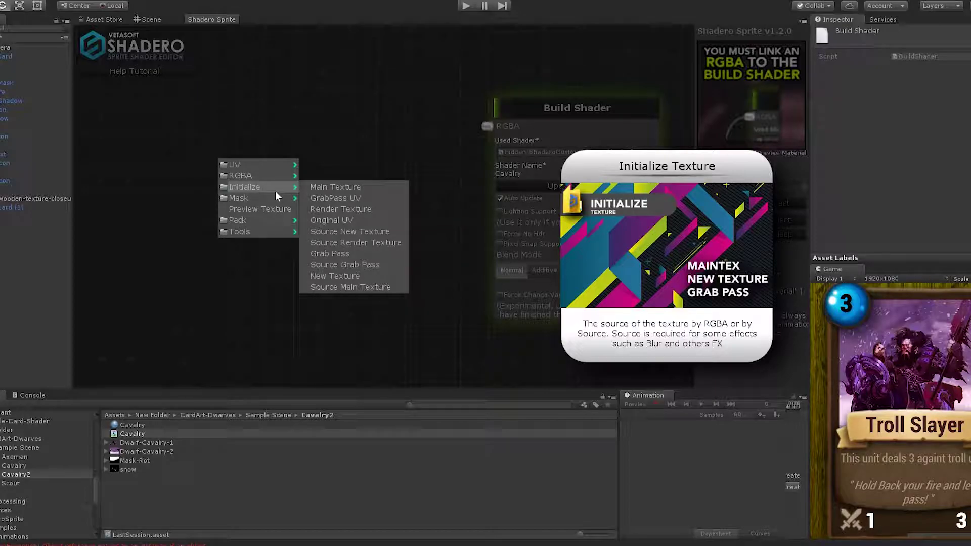
pyautogui.click(335, 276)
pyautogui.moveTo(253, 202); pyautogui.dragTo(192, 244)
pyautogui.rightClick(195, 106)
pyautogui.click(233, 120)
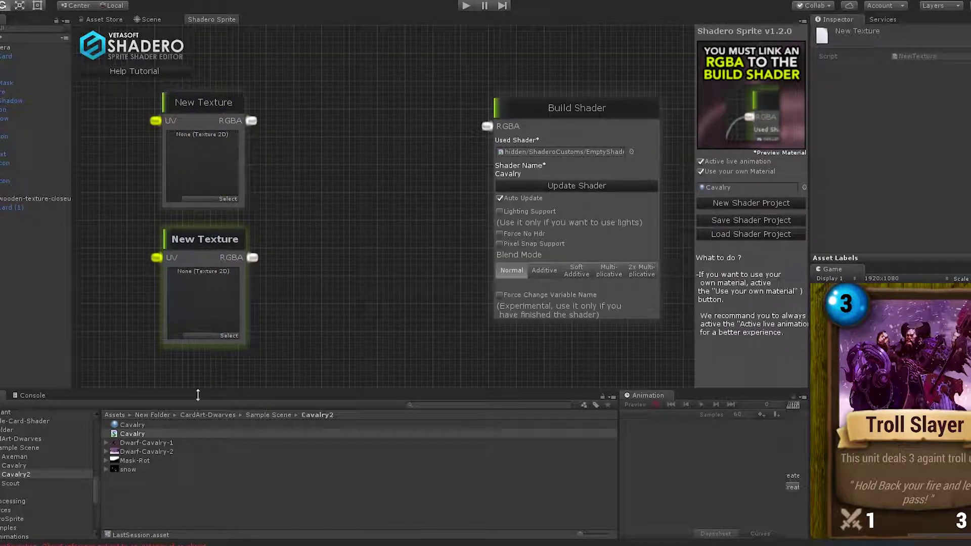
pyautogui.moveTo(128, 452); pyautogui.dragTo(198, 168)
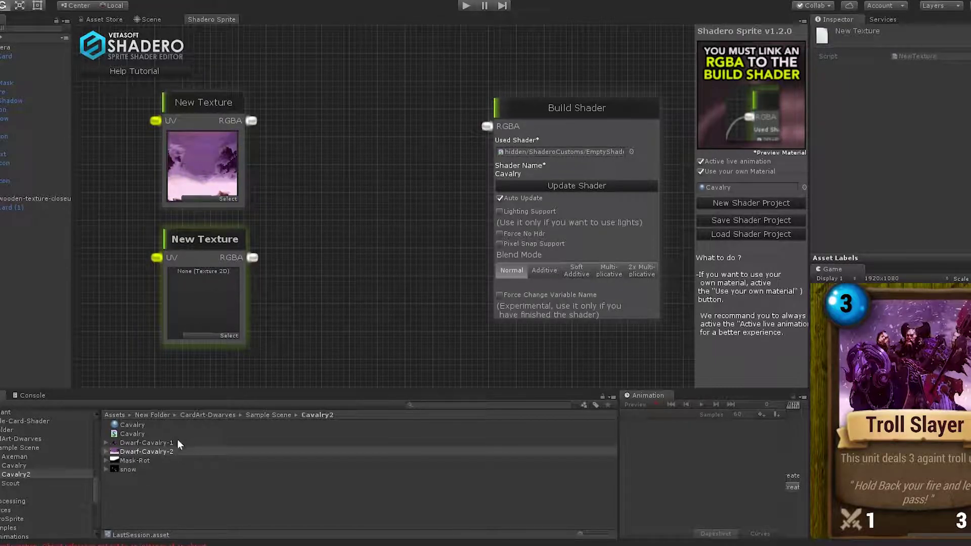
pyautogui.moveTo(137, 444); pyautogui.dragTo(204, 302)
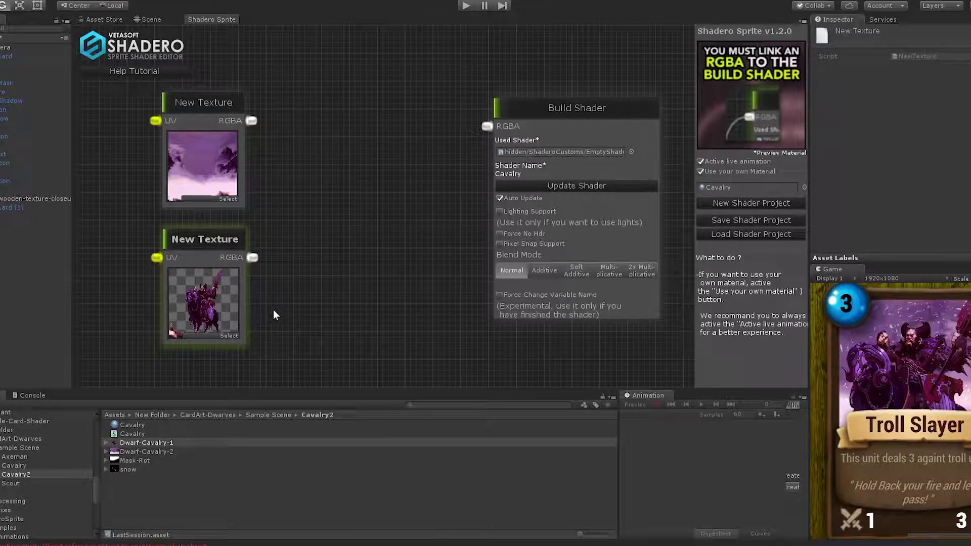
# Add a Blend node for two RGBA inputs and place it between the texture nodes and the Build Shader node.
pyautogui.rightClick(282, 151)
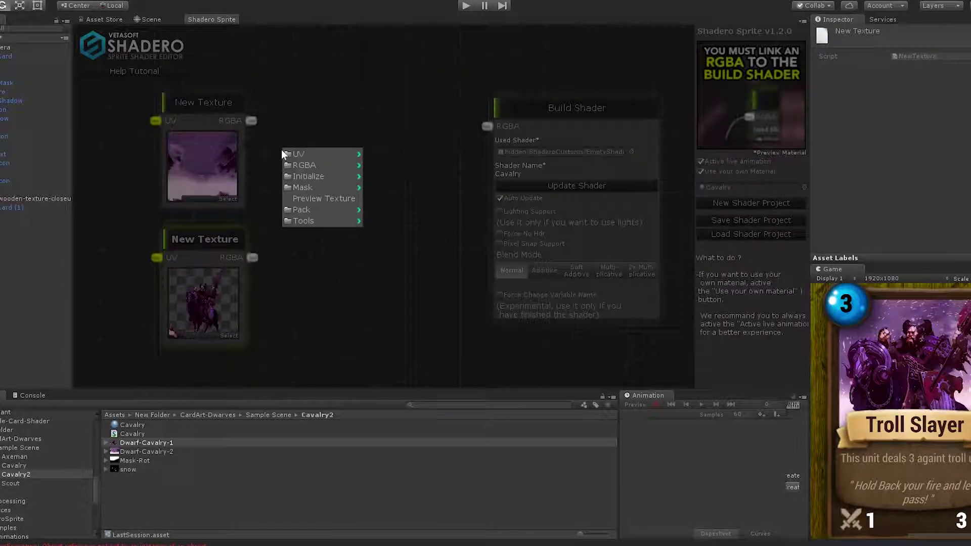
pyautogui.moveTo(308, 165)
pyautogui.moveTo(377, 167)
pyautogui.moveTo(393, 224)
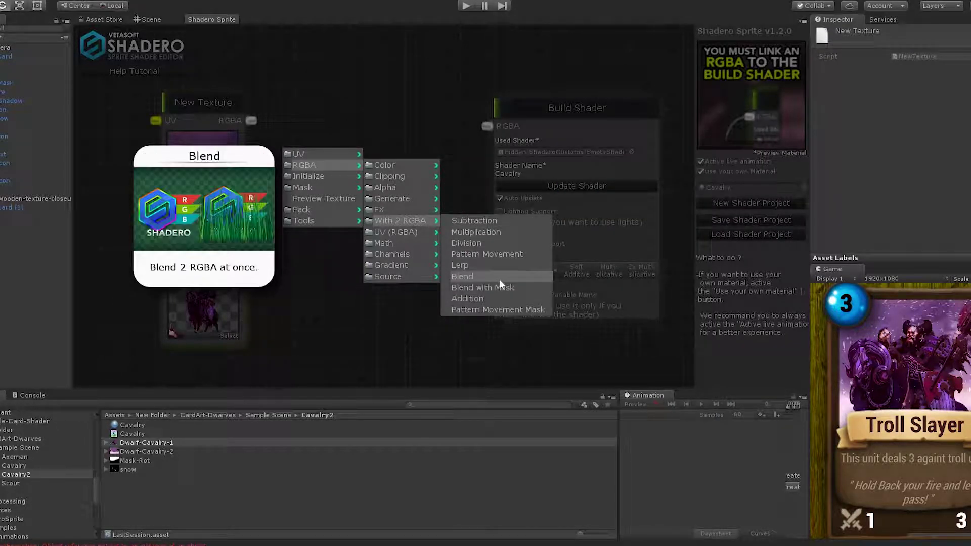
pyautogui.click(472, 276)
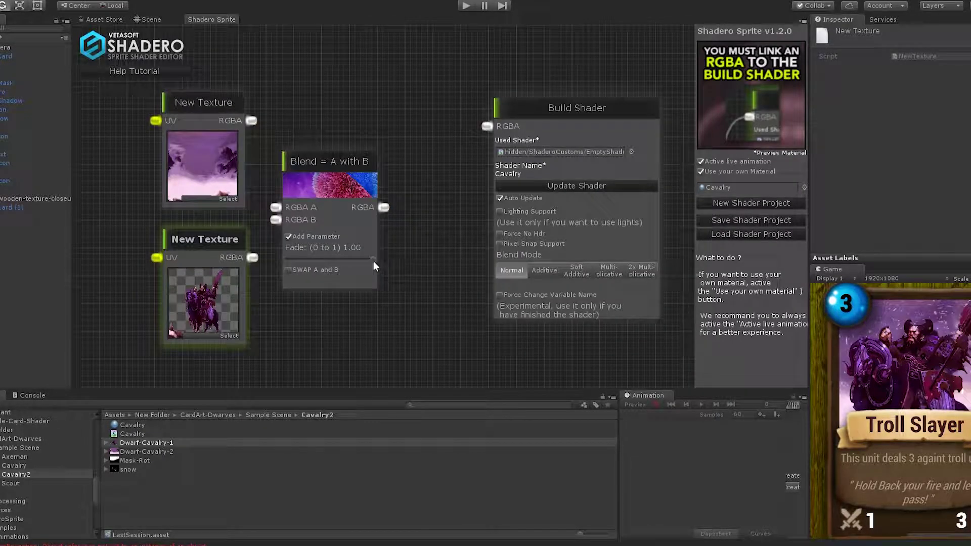
pyautogui.moveTo(312, 165); pyautogui.dragTo(338, 142)
# Connect the background texture to RGBA A and the cavalry texture to RGBA B of the Blend node, and its output to Build Shader.
pyautogui.moveTo(252, 121); pyautogui.dragTo(253, 123)
pyautogui.moveTo(300, 188); pyautogui.dragTo(302, 187)
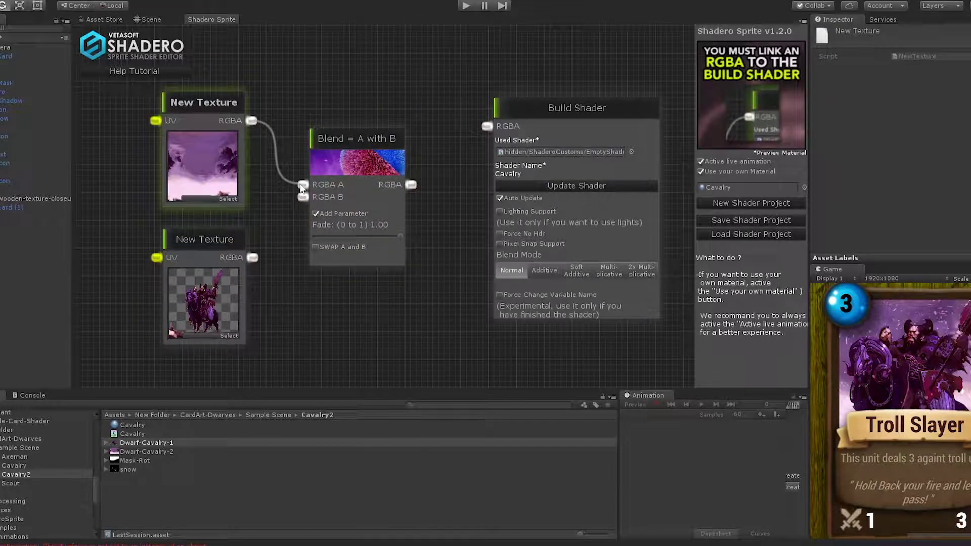
pyautogui.moveTo(253, 260); pyautogui.dragTo(300, 201)
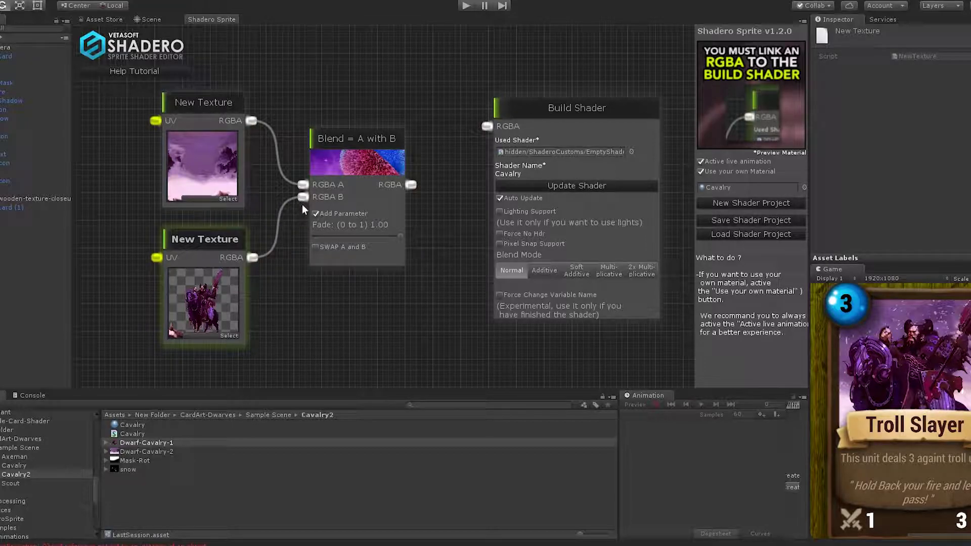
pyautogui.moveTo(410, 187); pyautogui.dragTo(487, 126)
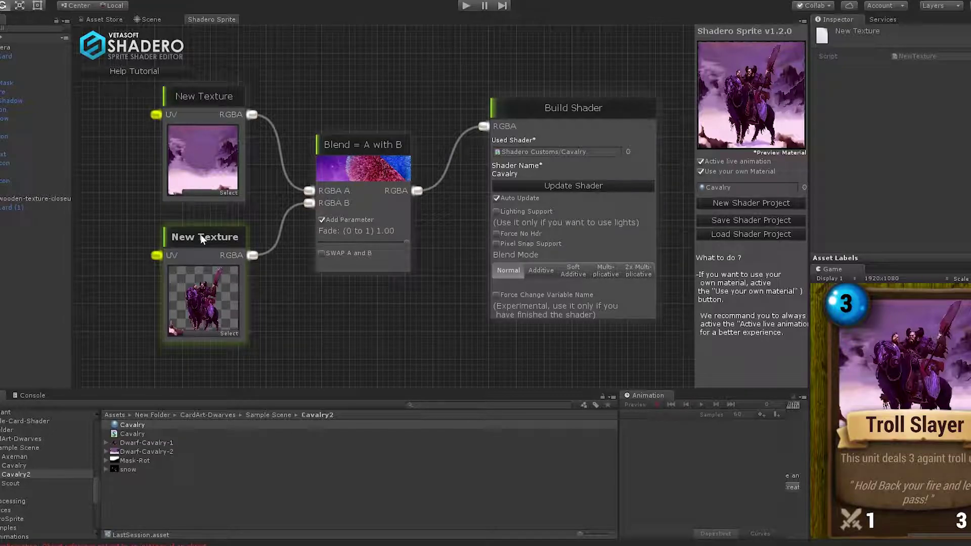
# Feed the background texture's UV from a new Animated Movement UV node with Offset X set to about -0.6.
pyautogui.moveTo(109, 223); pyautogui.dragTo(356, 244)
pyautogui.rightClick(196, 120)
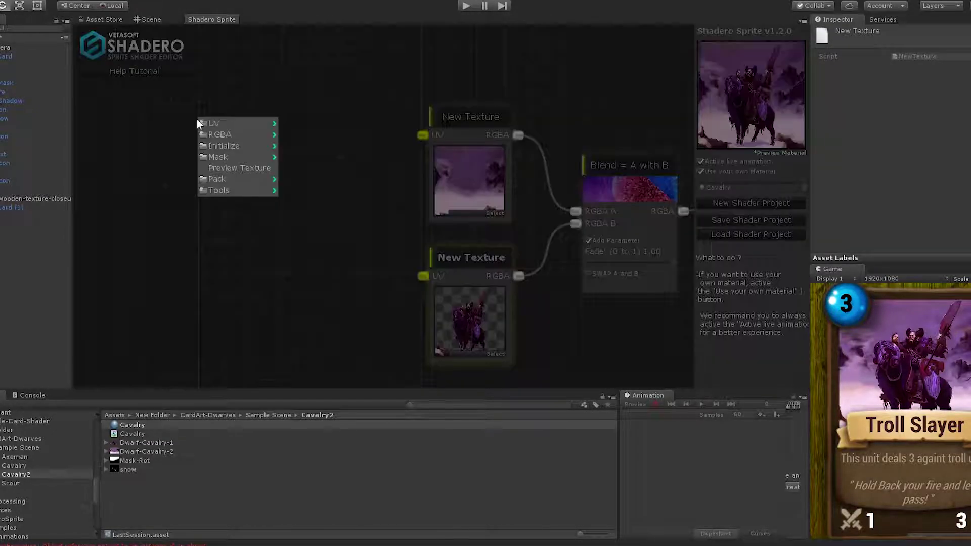
pyautogui.moveTo(241, 123)
pyautogui.moveTo(296, 123)
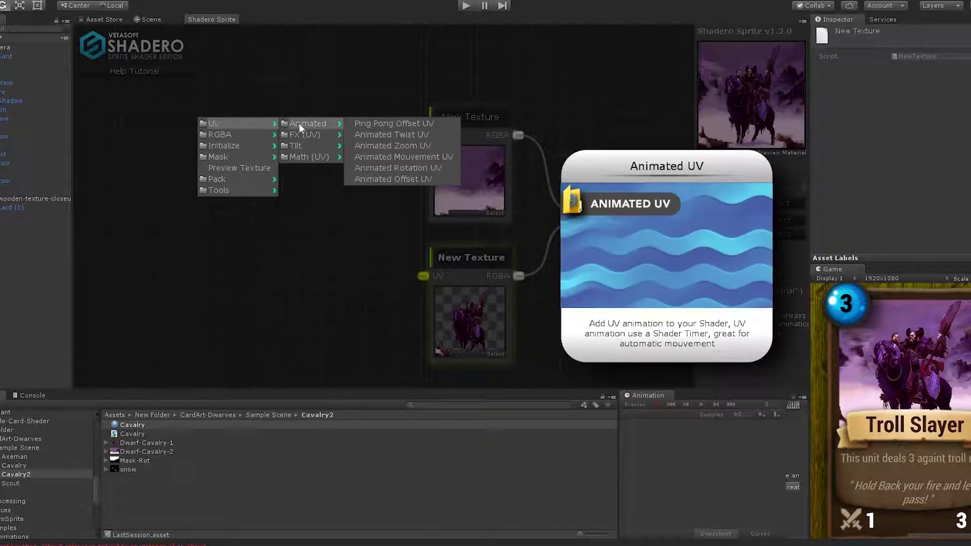
pyautogui.click(389, 156)
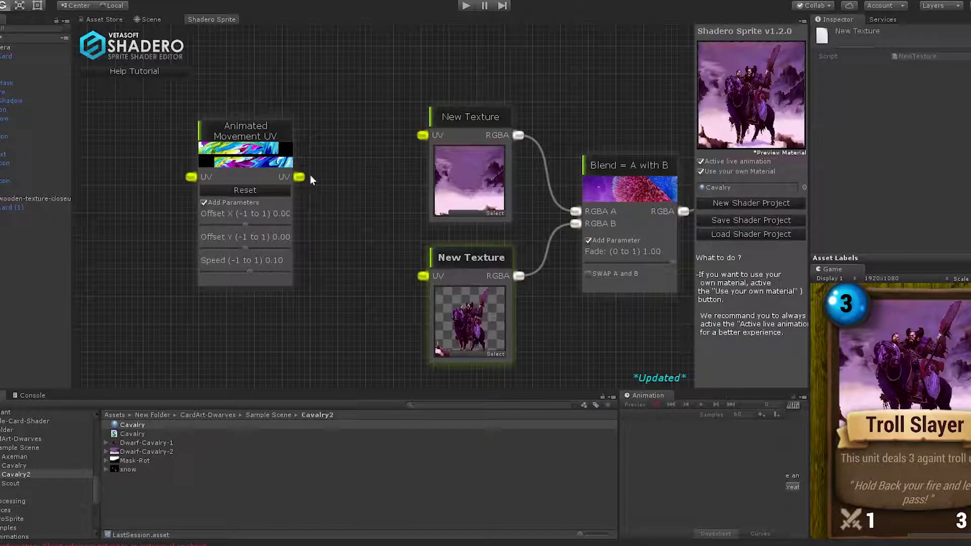
pyautogui.moveTo(316, 177); pyautogui.dragTo(420, 138)
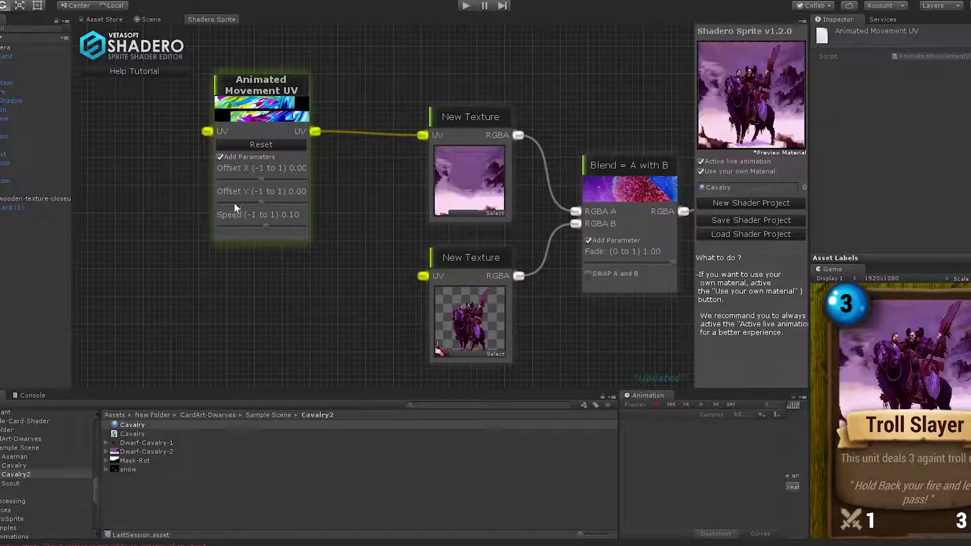
pyautogui.moveTo(262, 180); pyautogui.dragTo(233, 179)
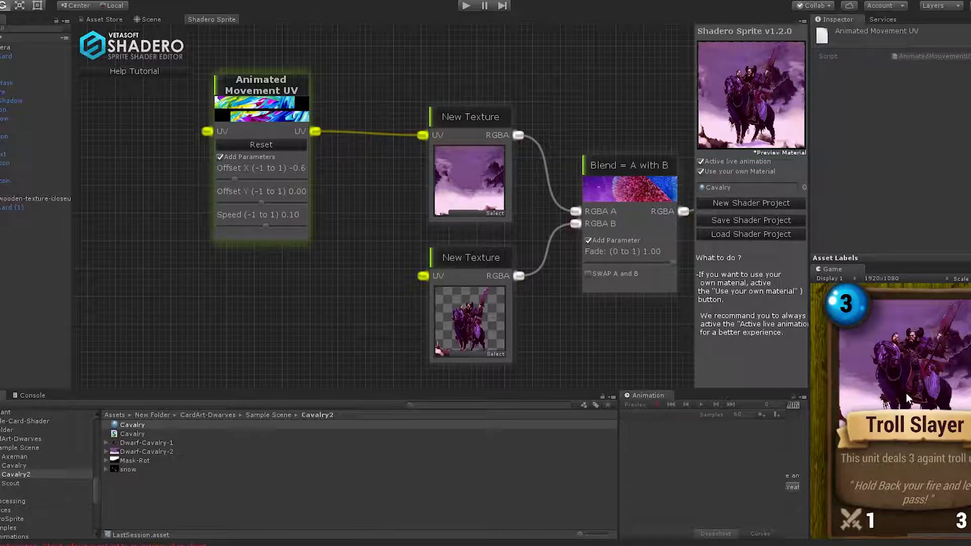
# Set the wrap mode of the Dwarf-Cavalry-2 texture to Repeat in its import settings.
pyautogui.click(190, 451)
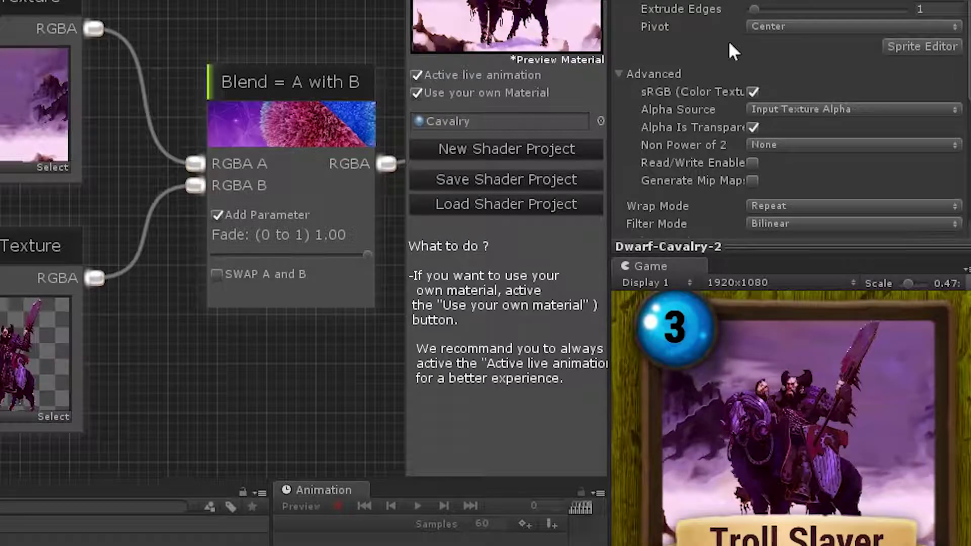
pyautogui.scroll(-2, 734, 50)
pyautogui.click(875, 146)
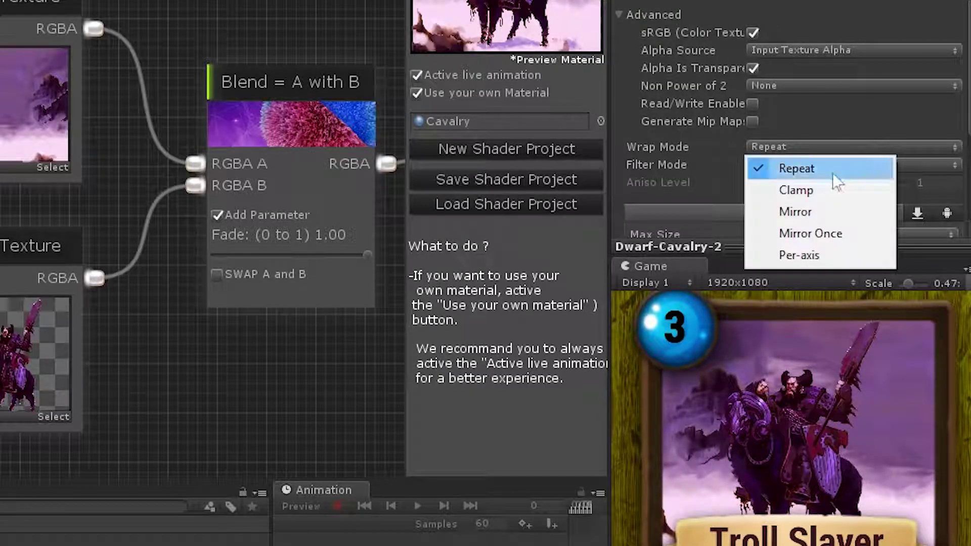
pyautogui.click(860, 174)
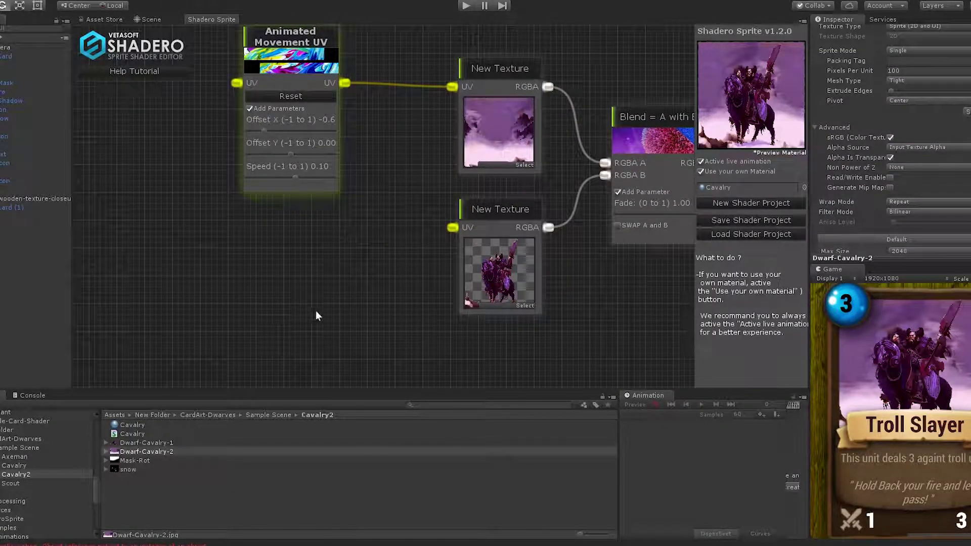
# Add an Animated Ping Pong Offset UV node with Speed 0.23 and connect it to the cavalry texture's UV input.
pyautogui.moveTo(484, 215); pyautogui.dragTo(482, 225)
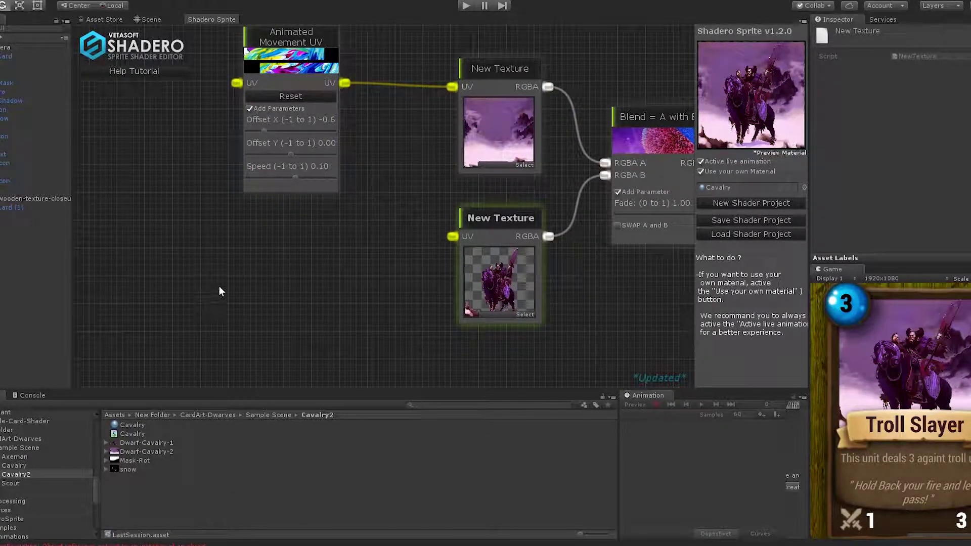
pyautogui.rightClick(229, 251)
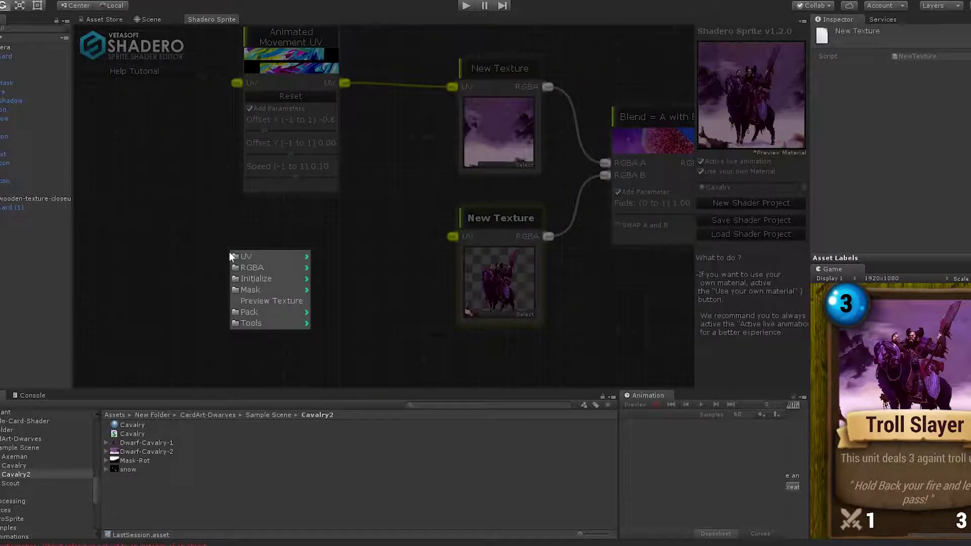
pyautogui.moveTo(256, 266)
pyautogui.moveTo(344, 257)
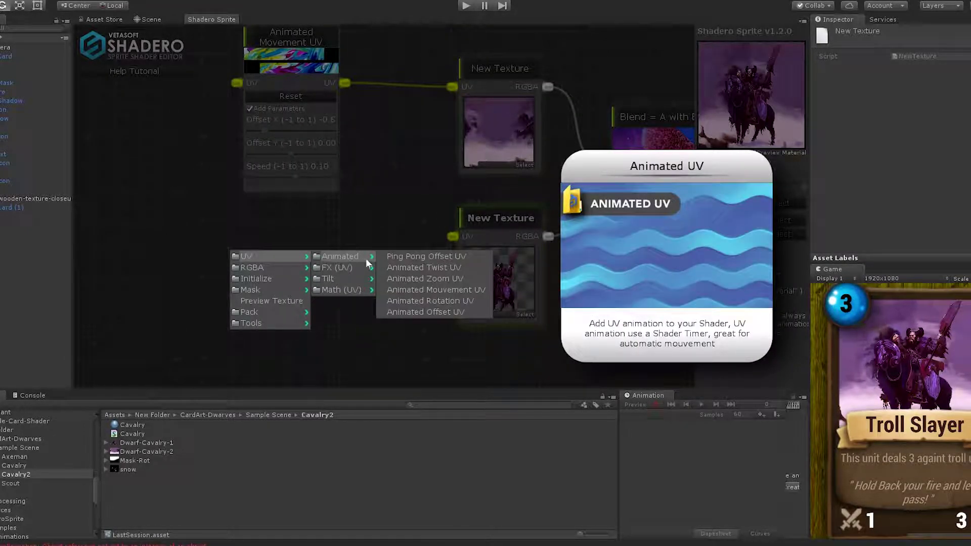
pyautogui.click(434, 256)
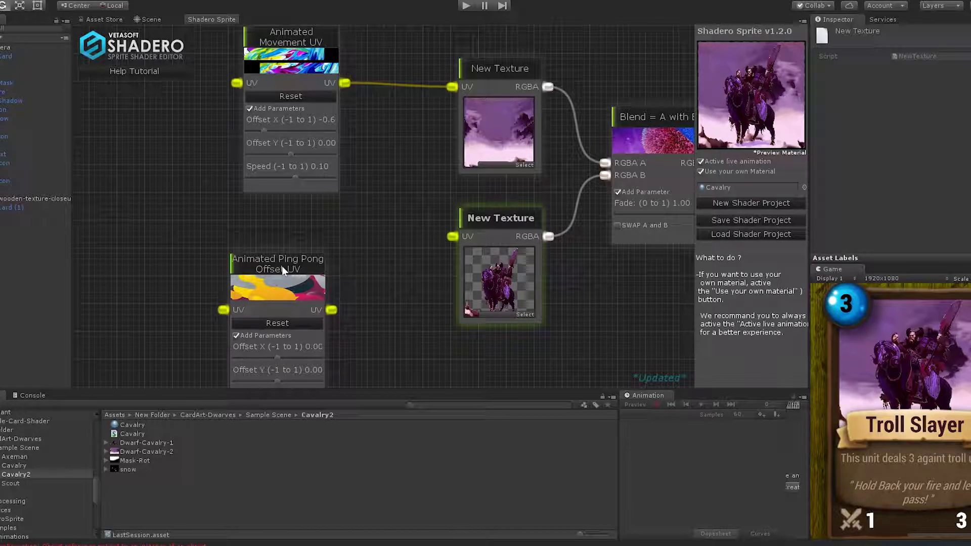
pyautogui.moveTo(281, 265); pyautogui.dragTo(265, 232)
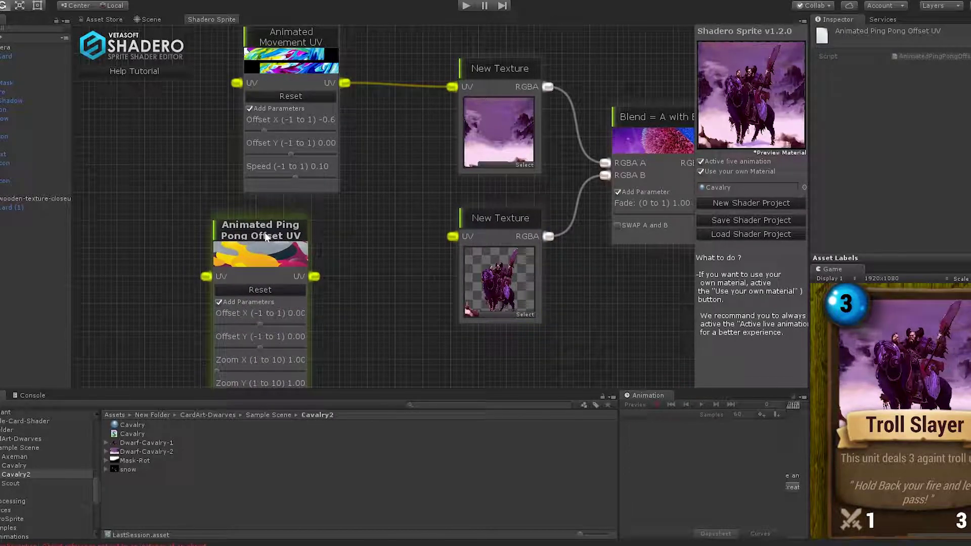
pyautogui.scroll(-3, 359, 274)
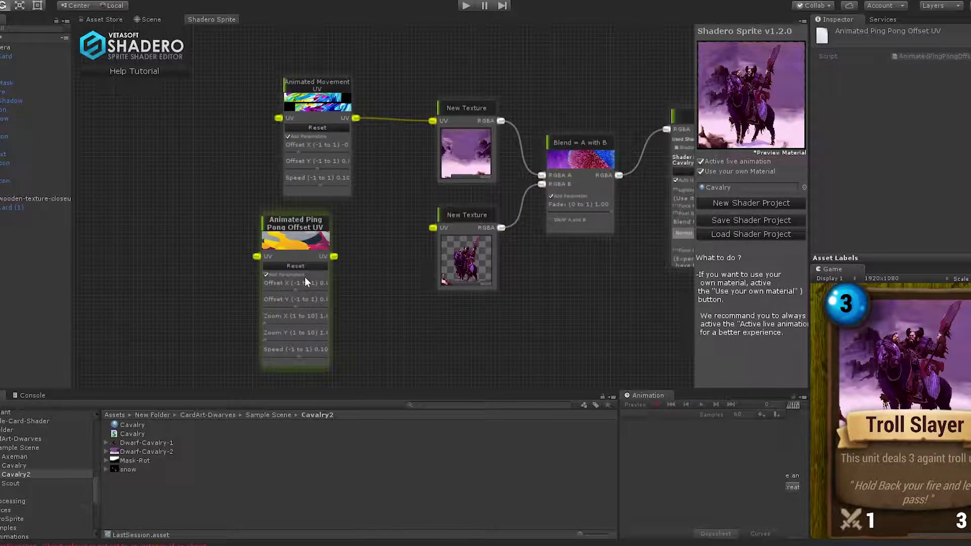
pyautogui.moveTo(431, 227); pyautogui.dragTo(432, 232)
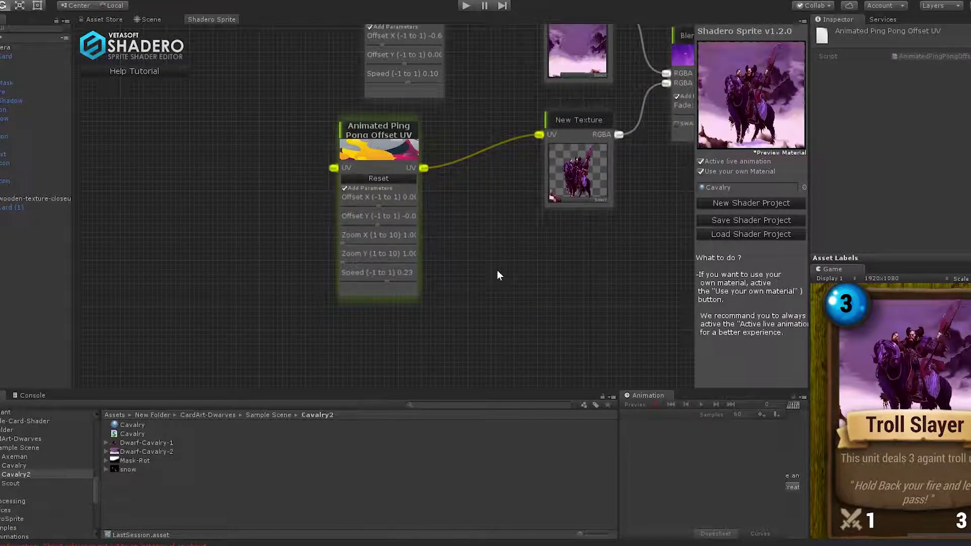
# Add an Animated Zoom UV node with Zoom 1.00 and connect it to the UV input of the Ping Pong Offset node.
pyautogui.moveTo(216, 183); pyautogui.dragTo(343, 238)
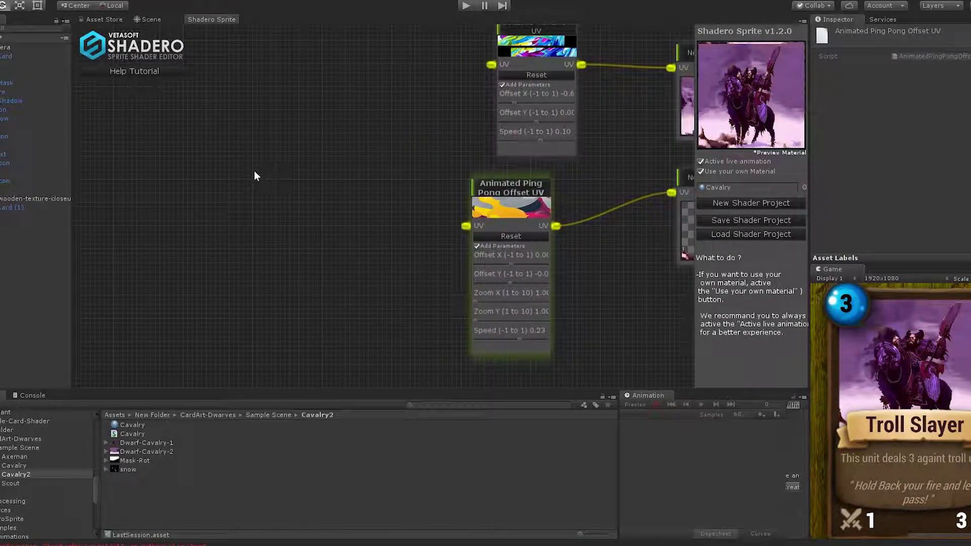
pyautogui.rightClick(215, 129)
pyautogui.moveTo(232, 134)
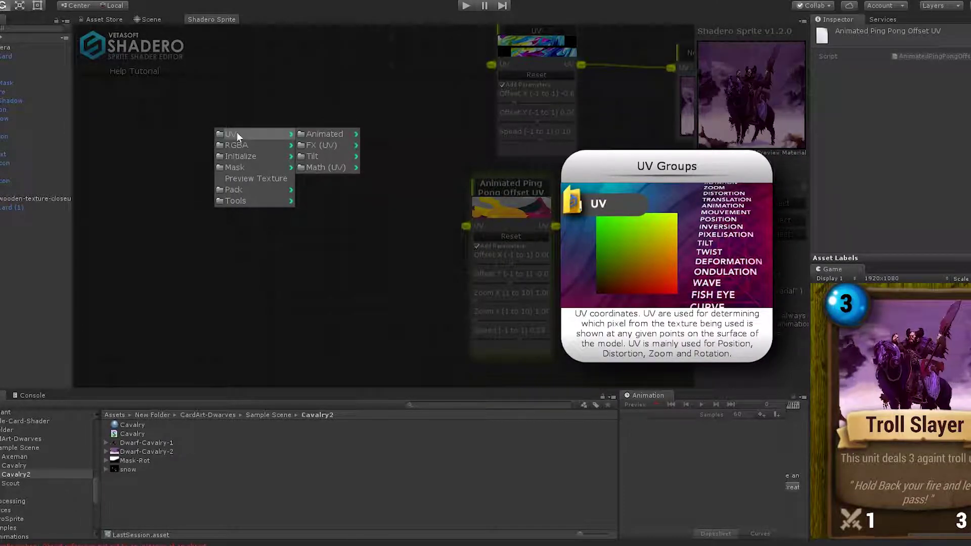
pyautogui.moveTo(309, 138)
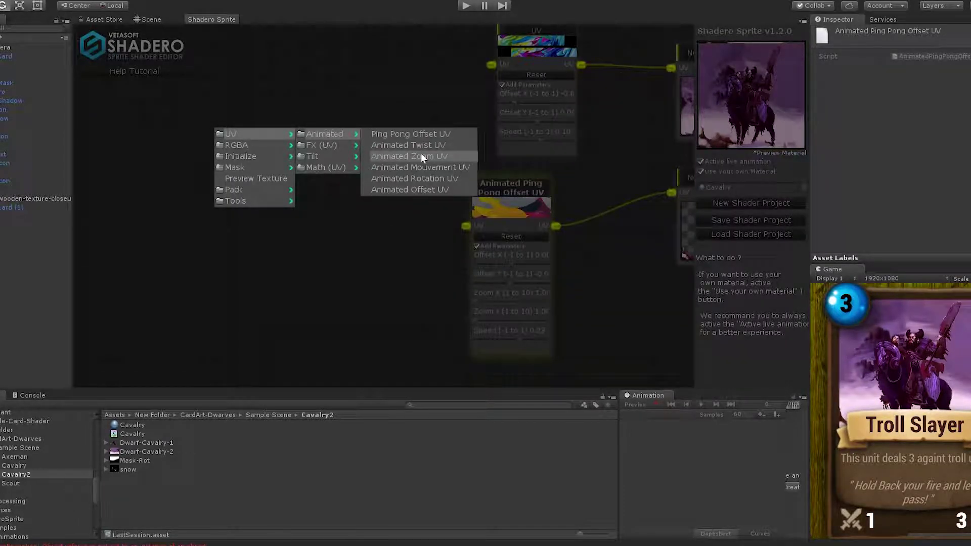
pyautogui.click(422, 156)
pyautogui.moveTo(259, 145); pyautogui.dragTo(300, 159)
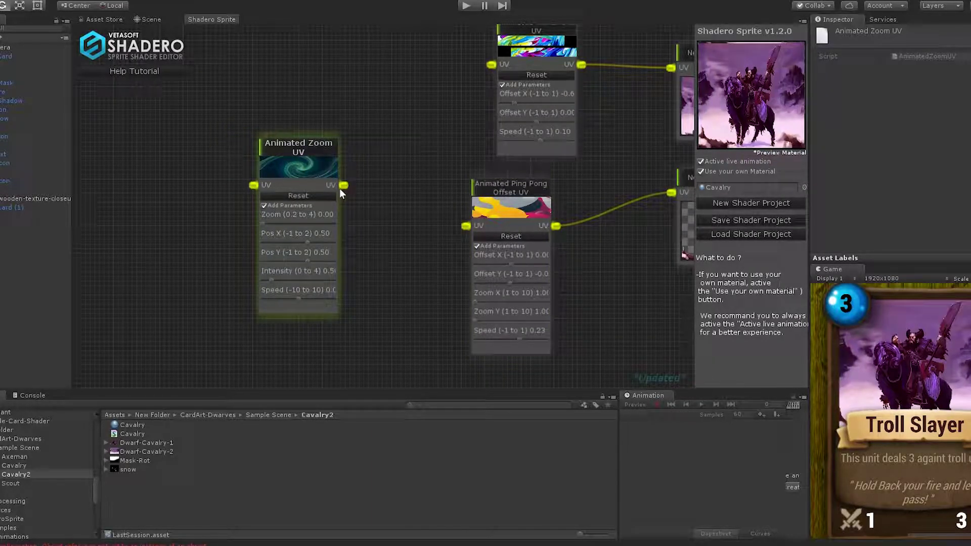
pyautogui.moveTo(395, 244); pyautogui.dragTo(466, 227)
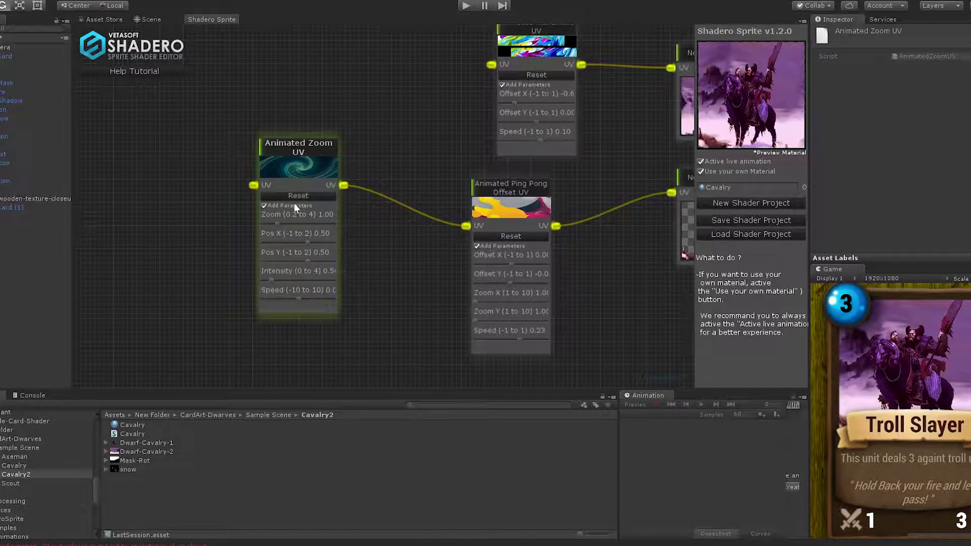
# Set the Animated Zoom UV node's Pos Y to 0.72 and Intensity to about 1.6, and the Ping Pong Offset Speed to 0.36.
pyautogui.click(303, 279)
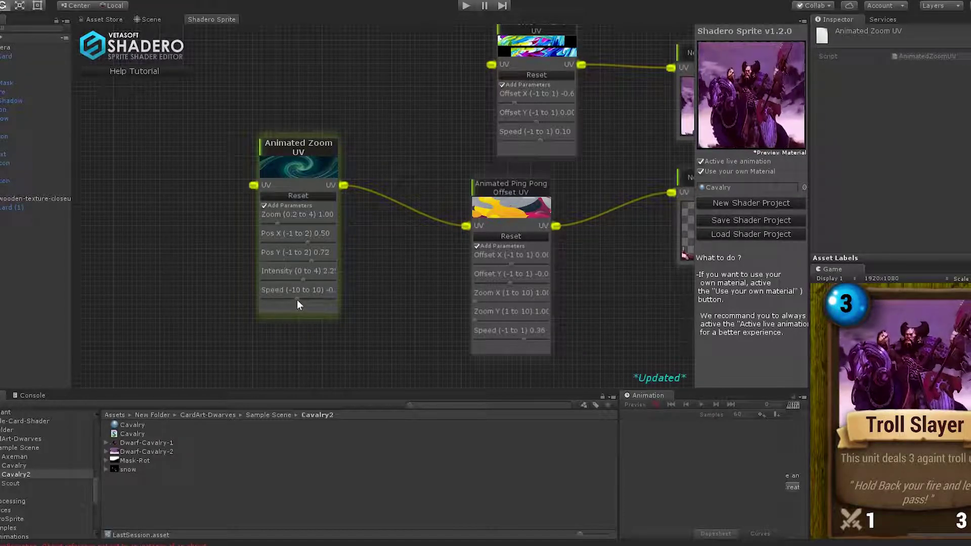
pyautogui.moveTo(300, 304); pyautogui.dragTo(304, 303)
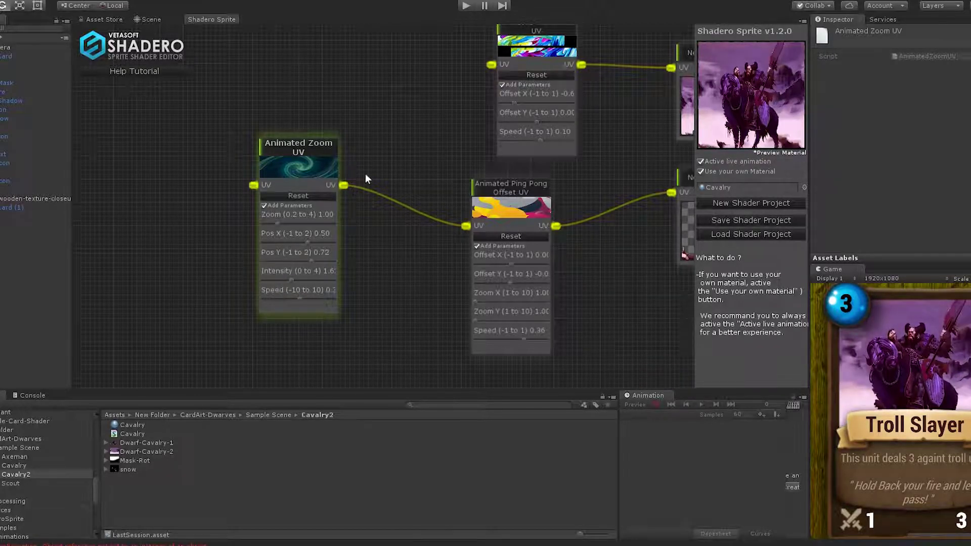
# Add a Source New Texture node above the background texture node and assign the snow texture to it.
pyautogui.moveTo(406, 95); pyautogui.dragTo(195, 104)
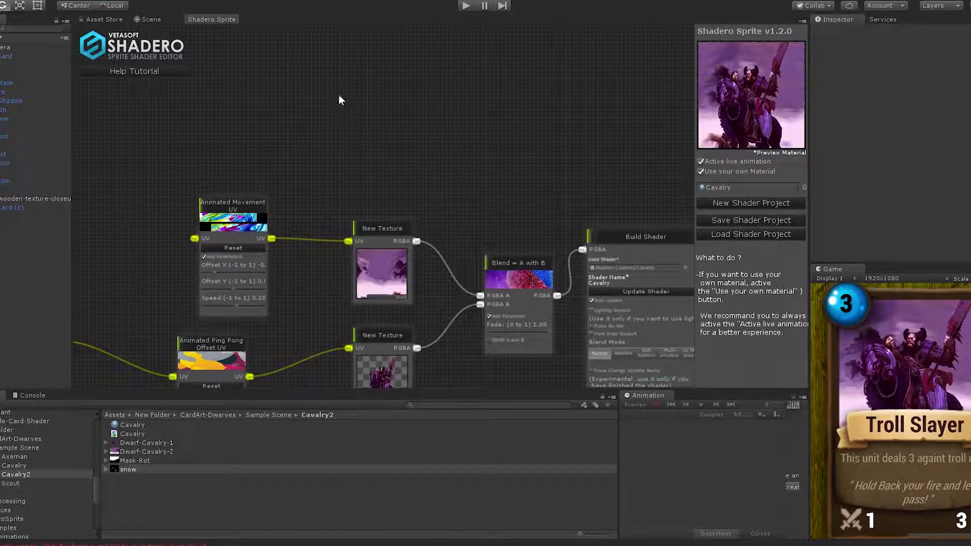
pyautogui.rightClick(339, 100)
pyautogui.moveTo(348, 98)
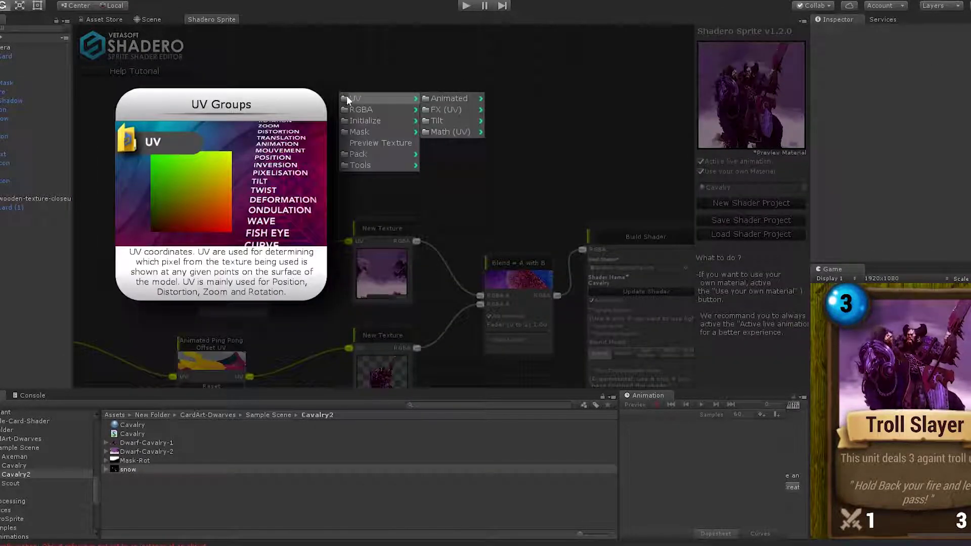
pyautogui.moveTo(406, 119)
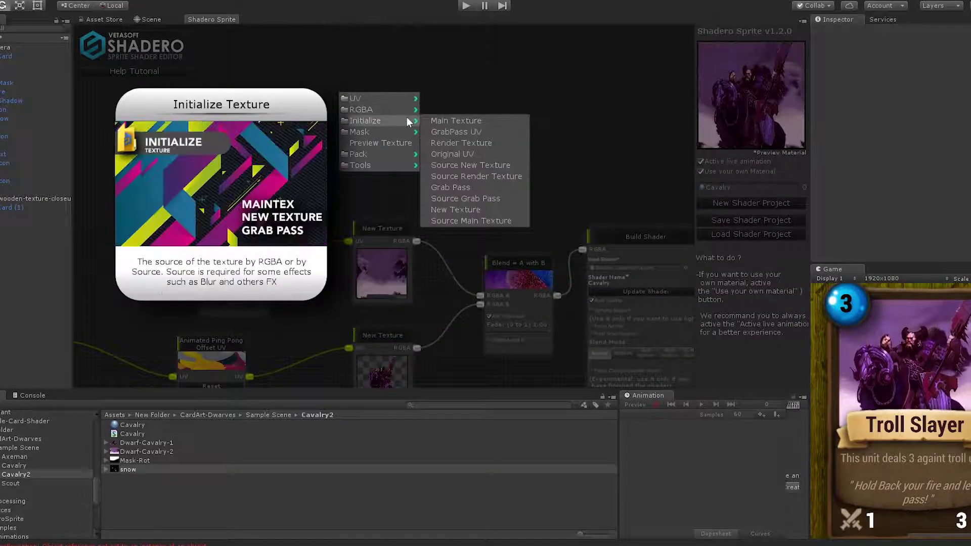
pyautogui.click(497, 164)
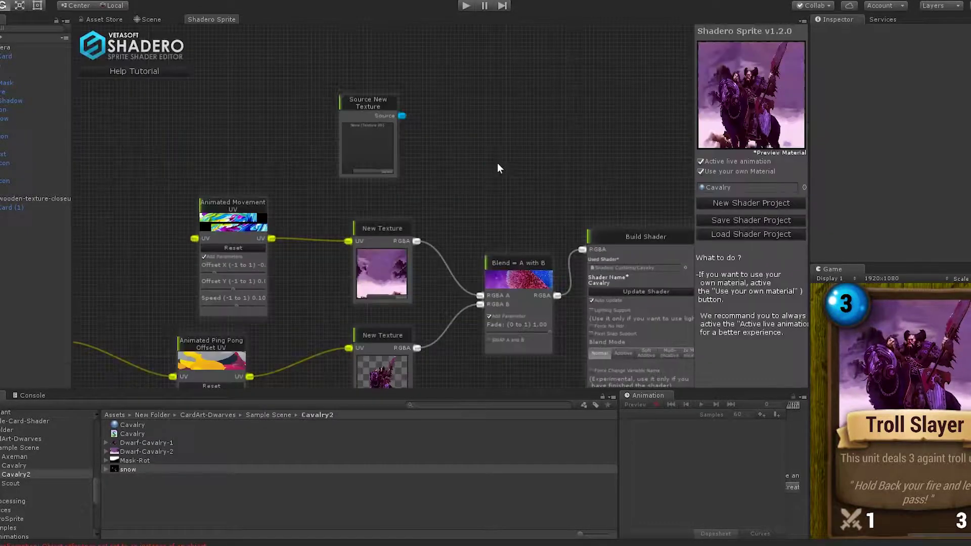
pyautogui.moveTo(387, 108); pyautogui.dragTo(396, 131)
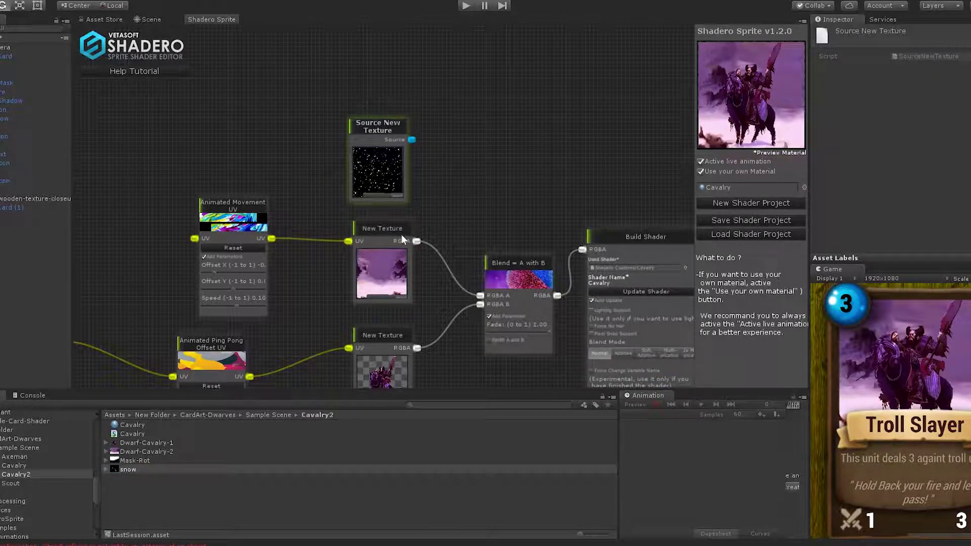
# Add a Source RGBA node beside the snow texture and connect the snow's Source output to it.
pyautogui.rightClick(453, 138)
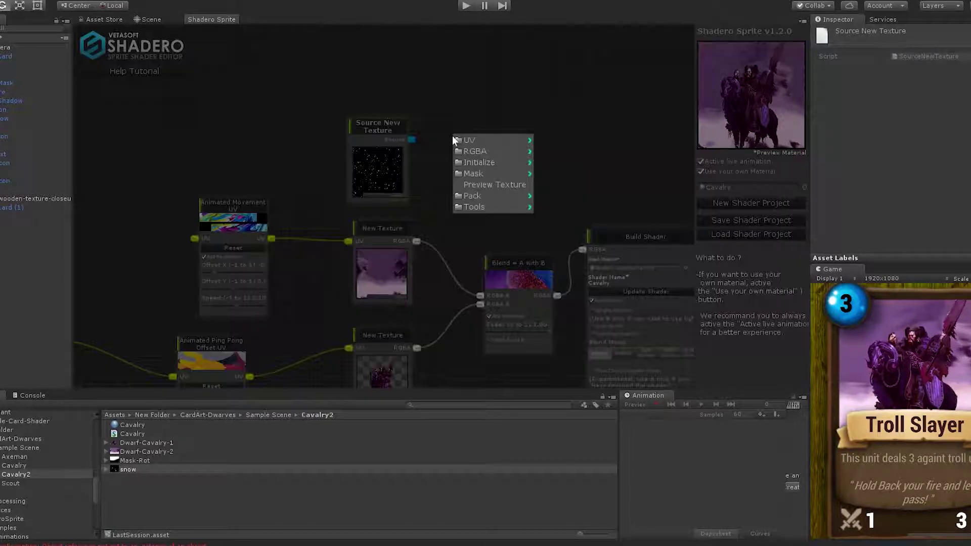
pyautogui.moveTo(456, 140)
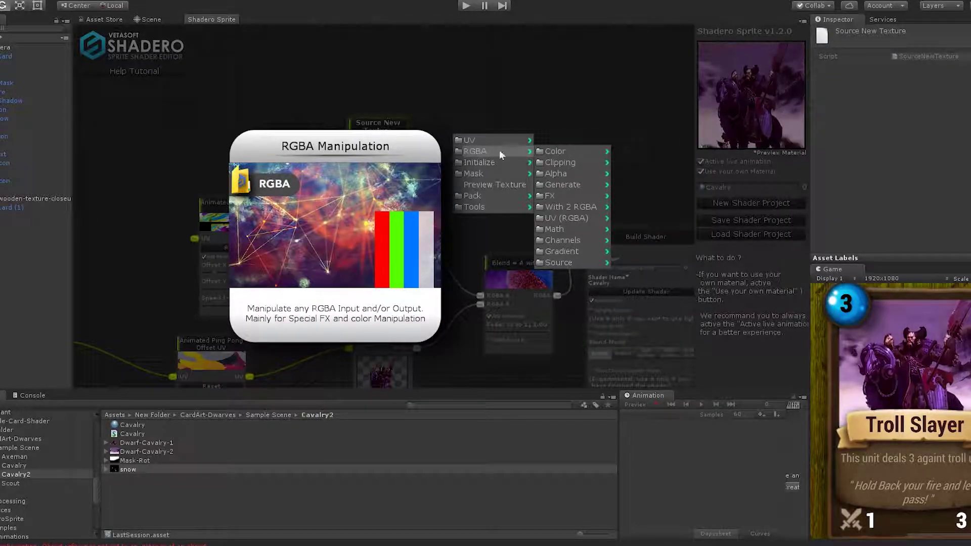
pyautogui.moveTo(565, 263)
pyautogui.click(623, 263)
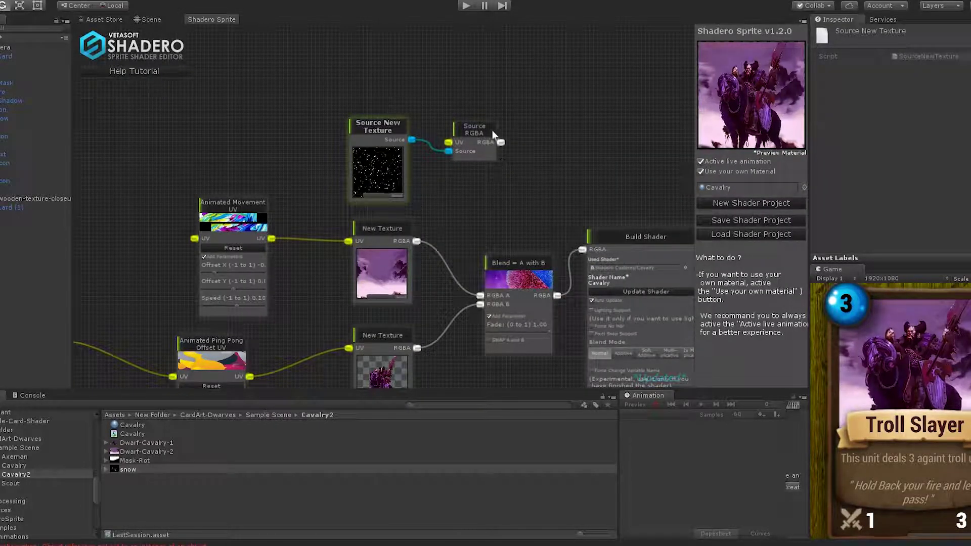
# Add an Addition node for two RGBA inputs next to the Source RGBA node.
pyautogui.rightClick(482, 86)
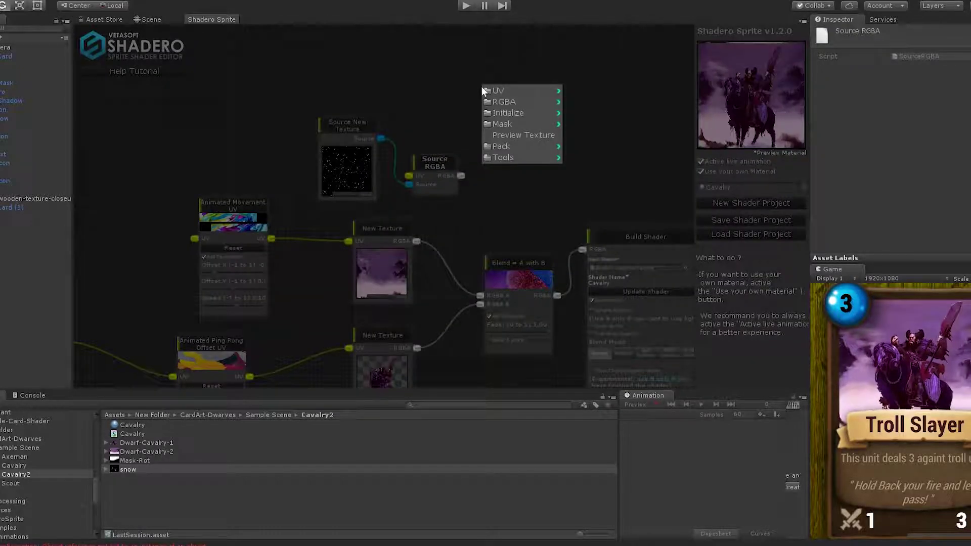
pyautogui.moveTo(491, 97)
pyautogui.moveTo(584, 102)
pyautogui.moveTo(591, 177)
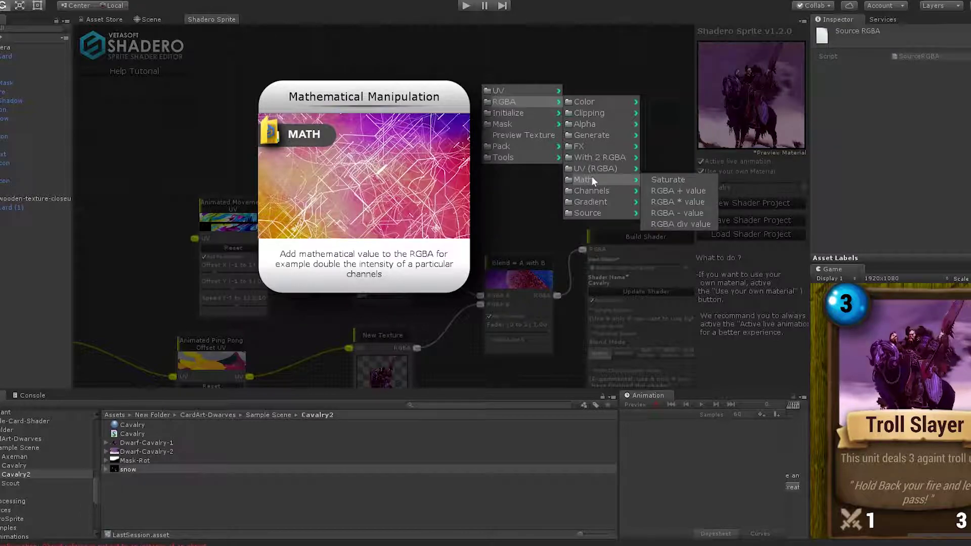
pyautogui.moveTo(599, 158)
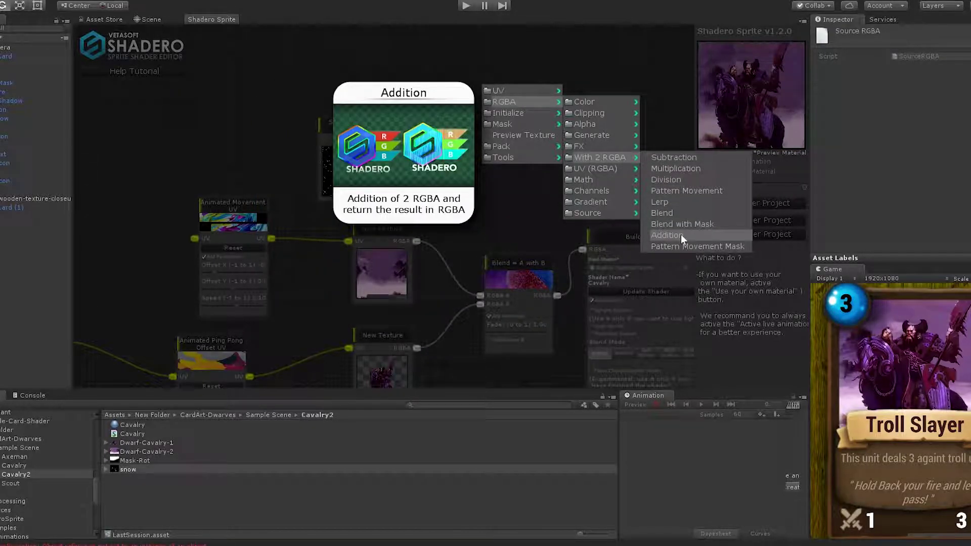
pyautogui.click(680, 235)
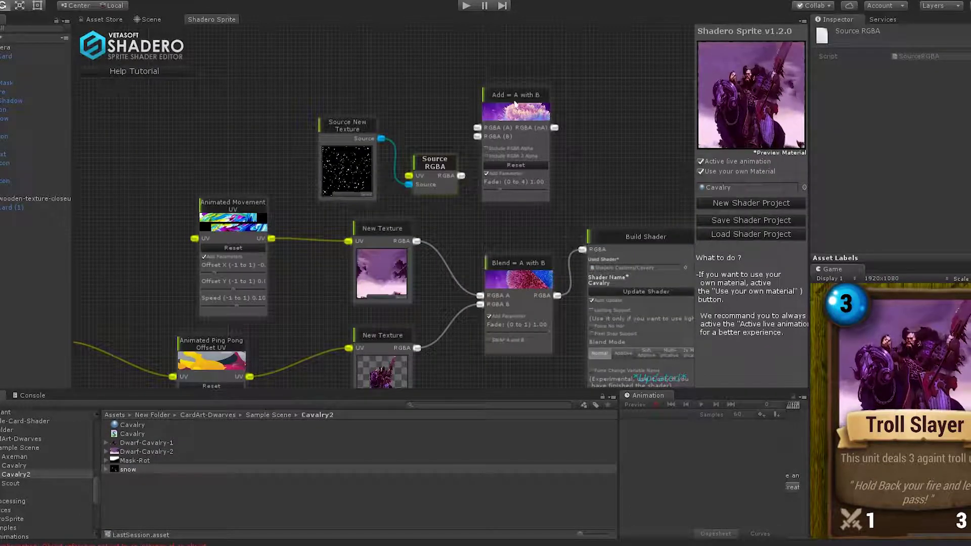
# Rearrange the nodes so the background texture and its movement node sit above the snow source nodes, with the Add node beside them.
pyautogui.moveTo(398, 227); pyautogui.dragTo(360, 60)
pyautogui.moveTo(245, 207); pyautogui.dragTo(194, 87)
pyautogui.moveTo(261, 104); pyautogui.dragTo(216, 228)
pyautogui.moveTo(358, 161); pyautogui.dragTo(319, 218)
pyautogui.moveTo(467, 100); pyautogui.dragTo(484, 122)
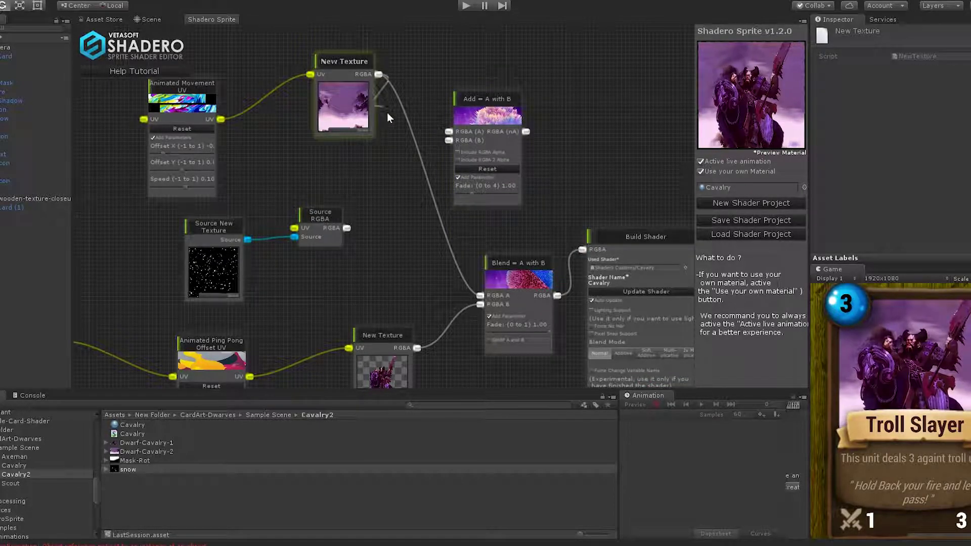
# Connect the background texture and the snow's Source RGBA to the Add node, and feed its output into the Blend node's RGBA A input.
pyautogui.click(349, 229)
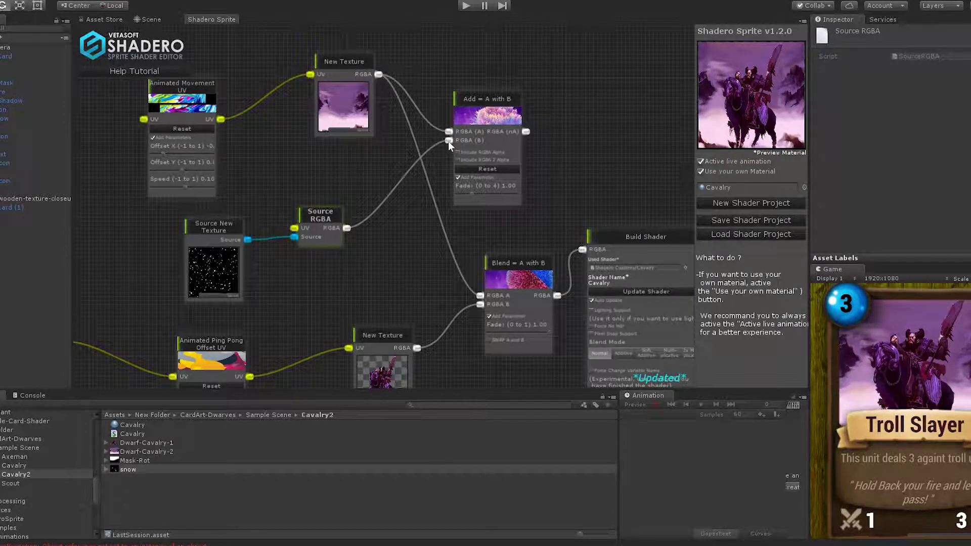
pyautogui.moveTo(485, 112); pyautogui.dragTo(416, 154)
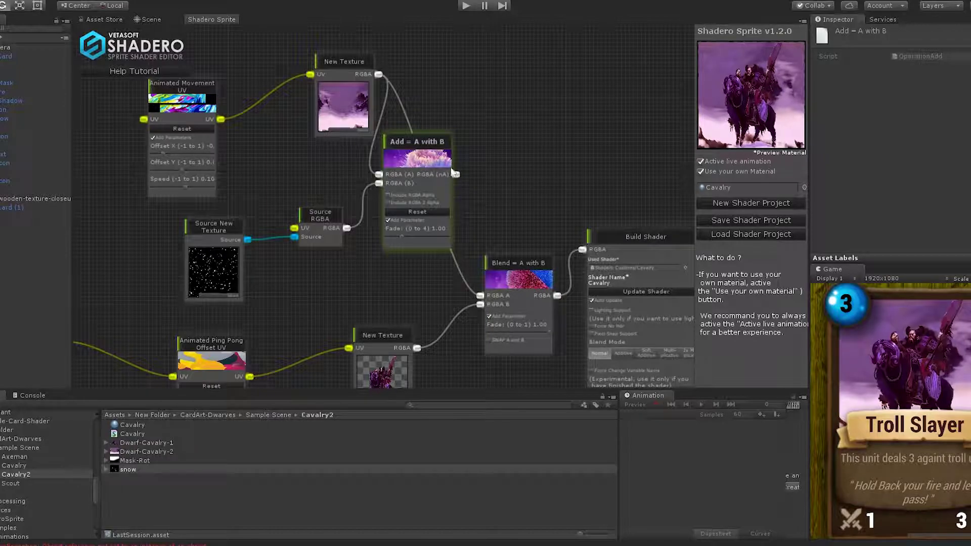
pyautogui.moveTo(456, 175); pyautogui.dragTo(480, 301)
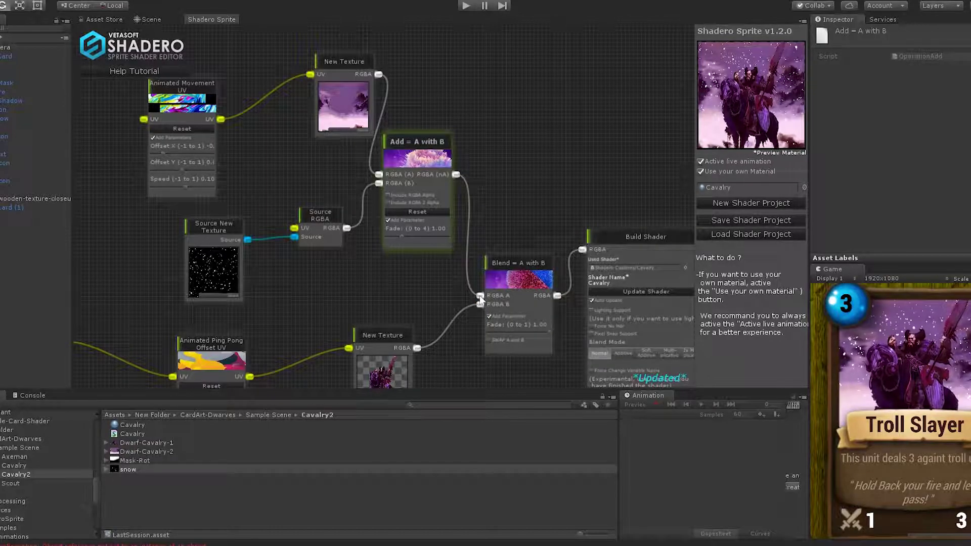
# Tidy the graph by moving the Add, background texture and Source RGBA nodes into a cleaner layout.
pyautogui.moveTo(427, 152); pyautogui.dragTo(431, 175)
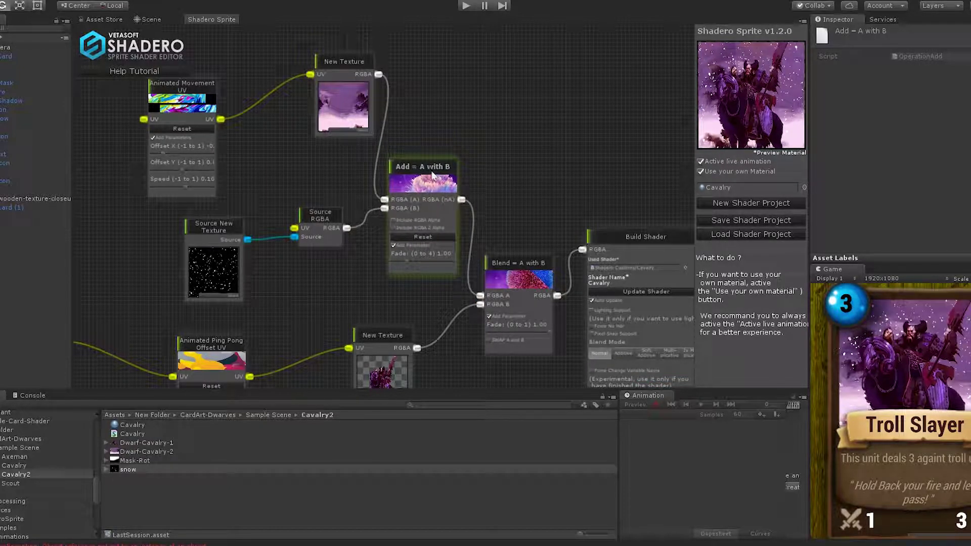
pyautogui.moveTo(356, 74); pyautogui.dragTo(319, 83)
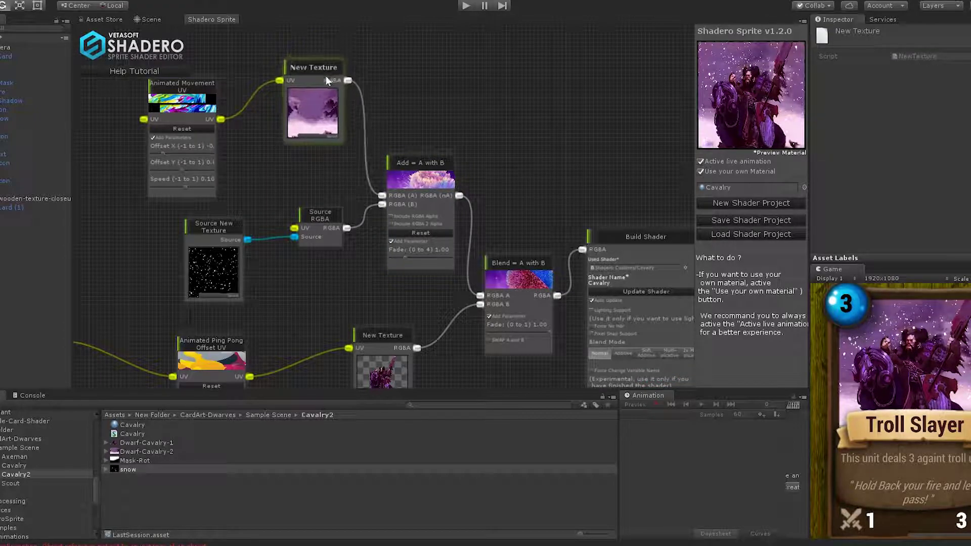
pyautogui.moveTo(322, 221); pyautogui.dragTo(317, 222)
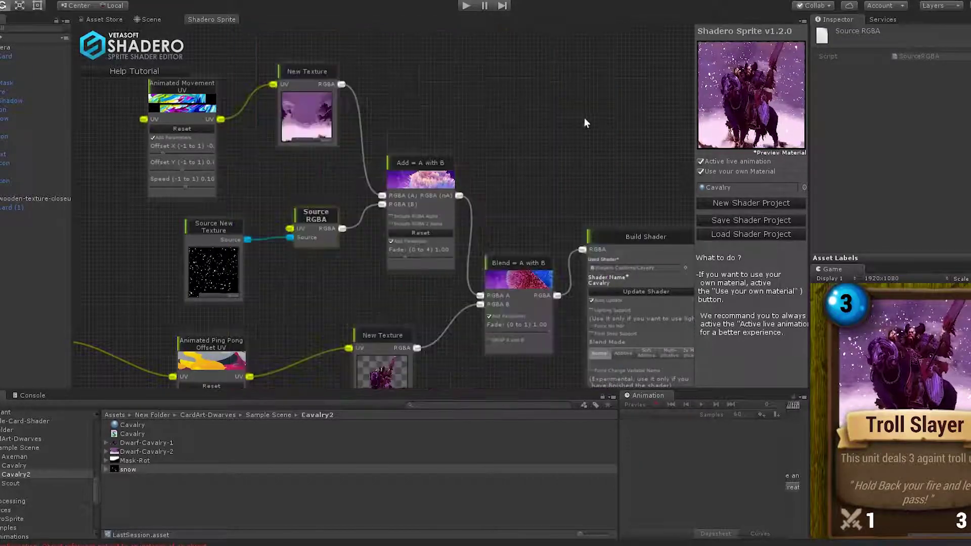
# Duplicate the background's Animated Movement UV node and connect the copy to the UV input of the snow's Source RGBA.
pyautogui.moveTo(141, 258); pyautogui.dragTo(335, 275, button='middle')
pyautogui.moveTo(335, 110); pyautogui.dragTo(343, 101)
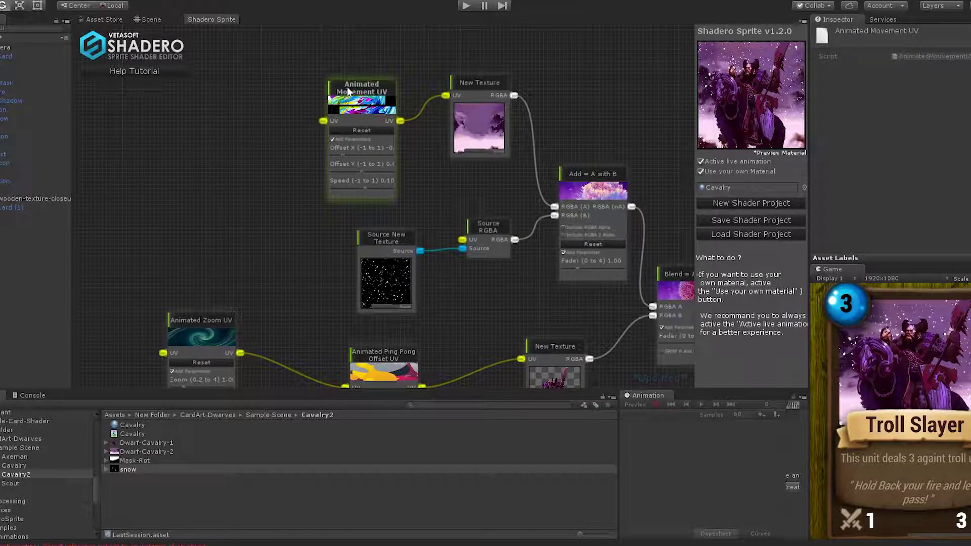
pyautogui.rightClick(351, 86)
pyautogui.click(380, 102)
pyautogui.moveTo(380, 103); pyautogui.dragTo(462, 239)
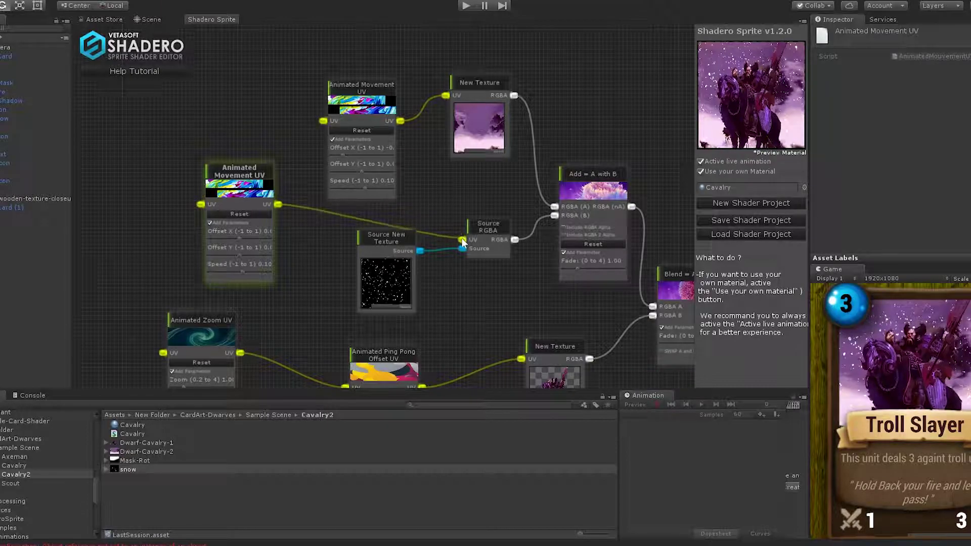
# Set the snow's Animated Movement UV to Offset X -0.67, Offset Y -0.27 and Speed 0.30, and check the enlarged preview.
pyautogui.moveTo(242, 240); pyautogui.dragTo(219, 239)
pyautogui.moveTo(243, 272); pyautogui.dragTo(248, 272)
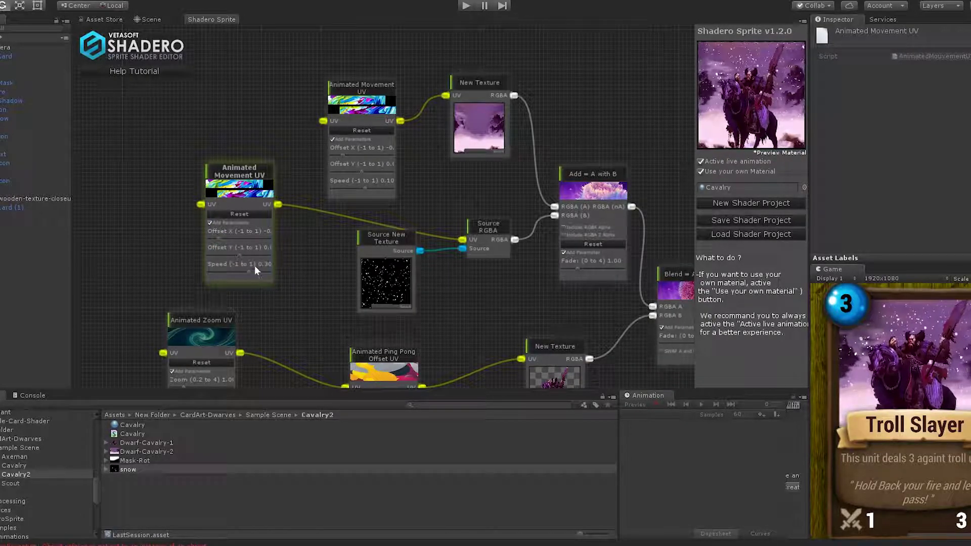
pyautogui.moveTo(245, 256); pyautogui.dragTo(232, 259)
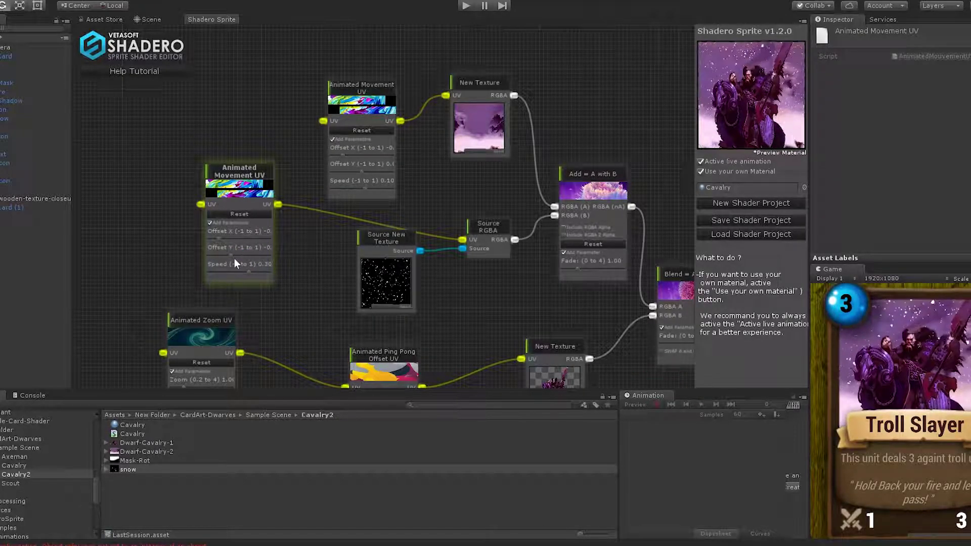
pyautogui.click(777, 84)
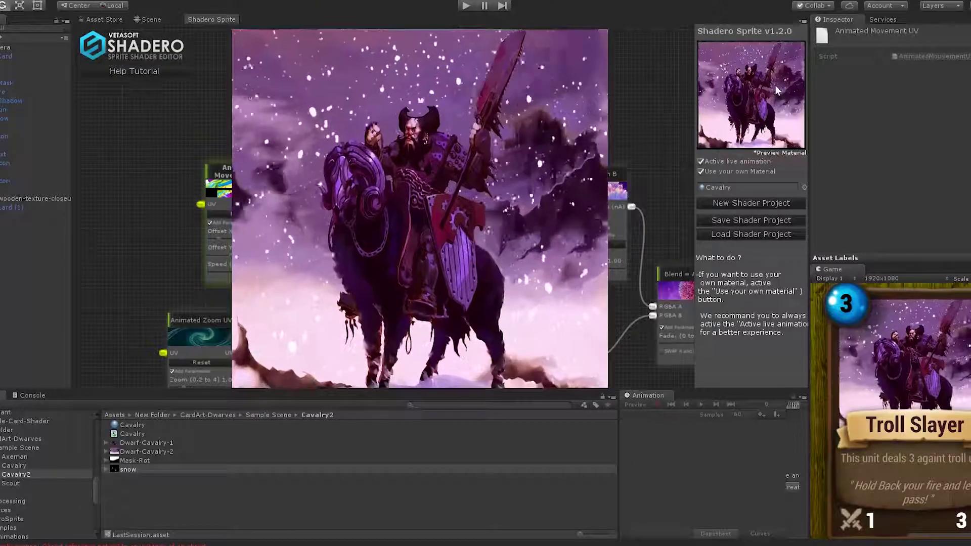
# Preview the snow's Source RGBA output and add a Twist UV node feeding the snow's Animated Movement UV node.
pyautogui.moveTo(379, 244); pyautogui.dragTo(366, 251)
pyautogui.moveTo(145, 214); pyautogui.dragTo(298, 164)
pyautogui.rightClick(152, 123)
pyautogui.moveTo(168, 125)
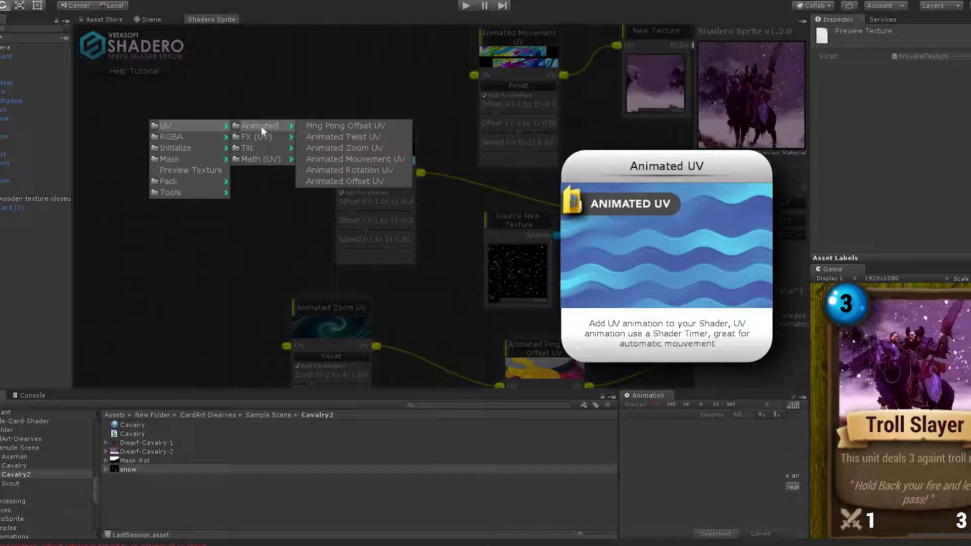
pyautogui.moveTo(267, 137)
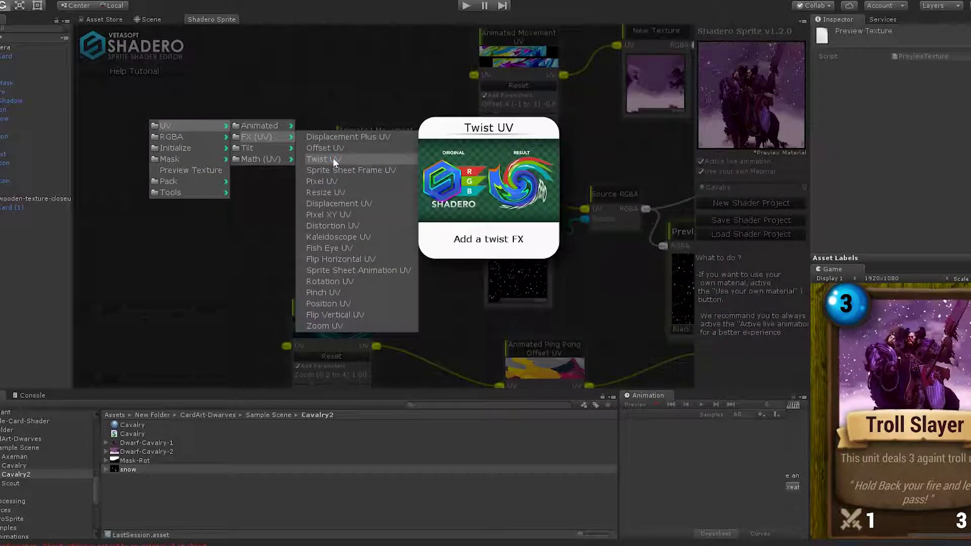
pyautogui.click(333, 159)
pyautogui.moveTo(233, 169); pyautogui.dragTo(330, 173)
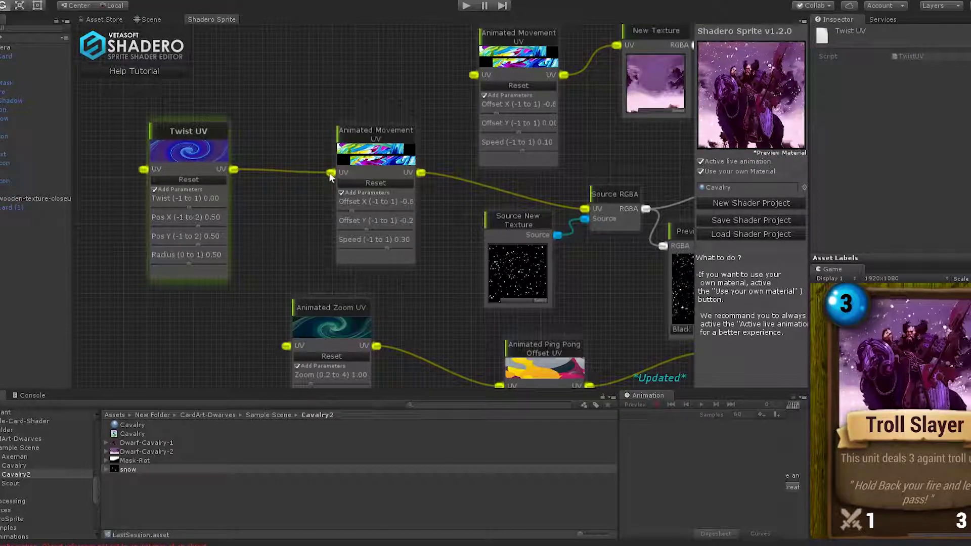
pyautogui.moveTo(195, 152); pyautogui.dragTo(235, 135)
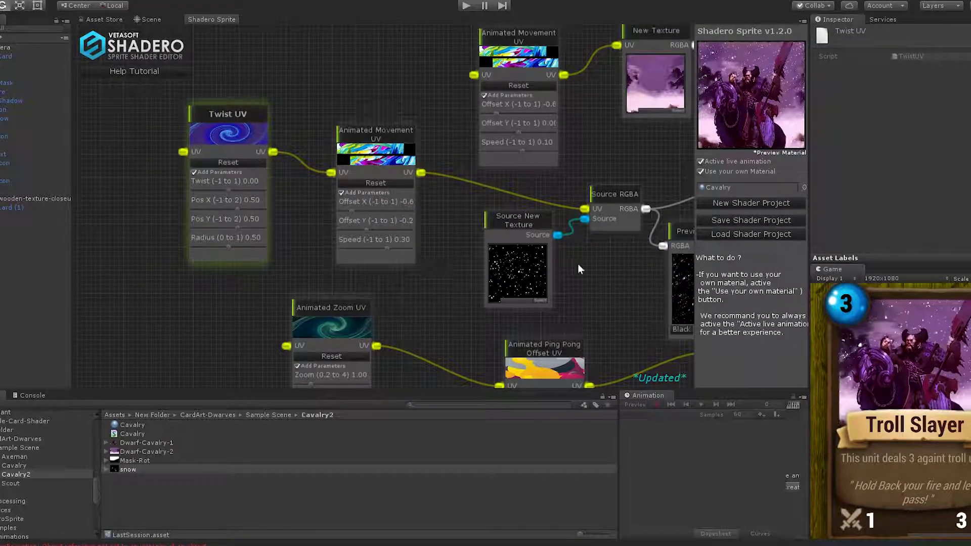
# Set the Twist UV node's Twist to 0.25 and its Radius to 0.59.
pyautogui.hscroll(3, 575, 264)
pyautogui.moveTo(159, 172); pyautogui.dragTo(168, 171)
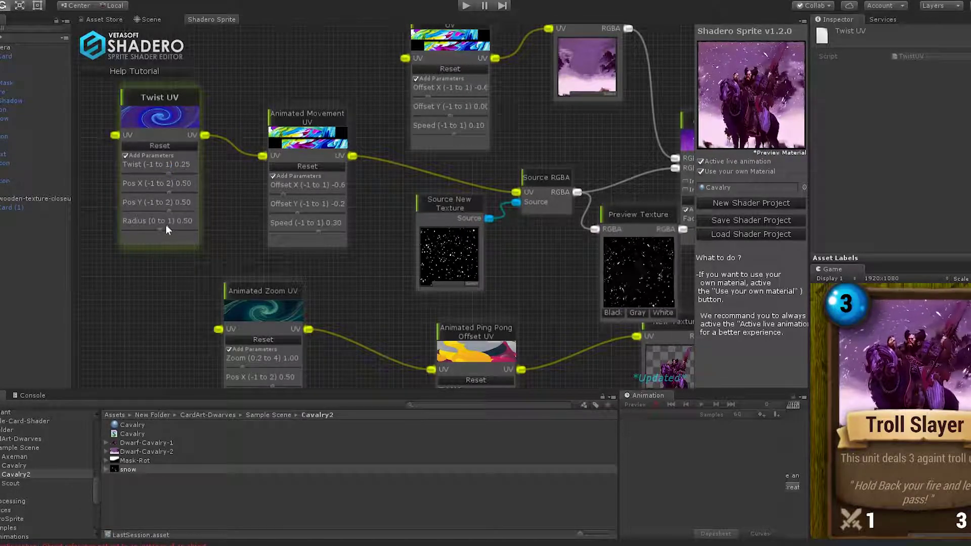
pyautogui.moveTo(158, 229); pyautogui.dragTo(165, 226)
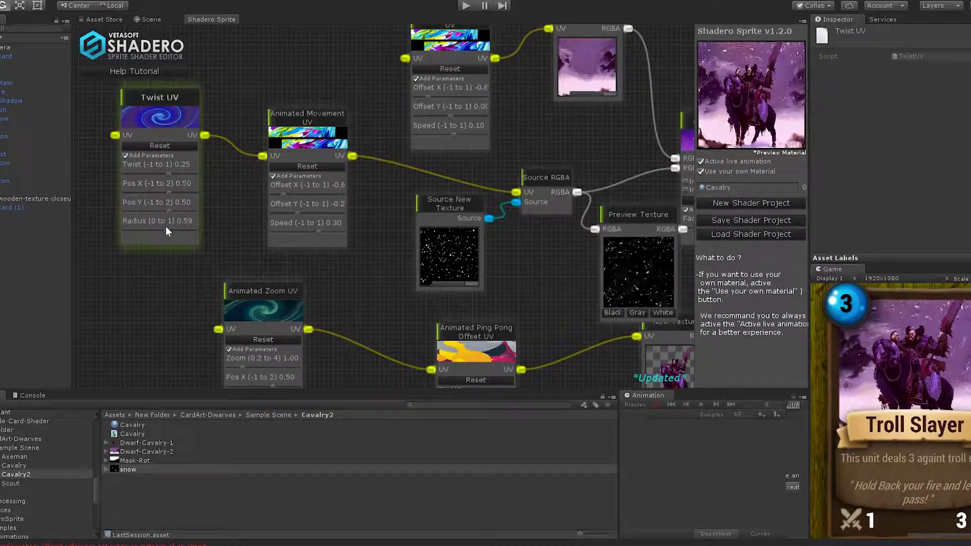
# Inspect the twisted snow in the Preview Texture node, and delete that node.
pyautogui.scroll(5, 634, 279)
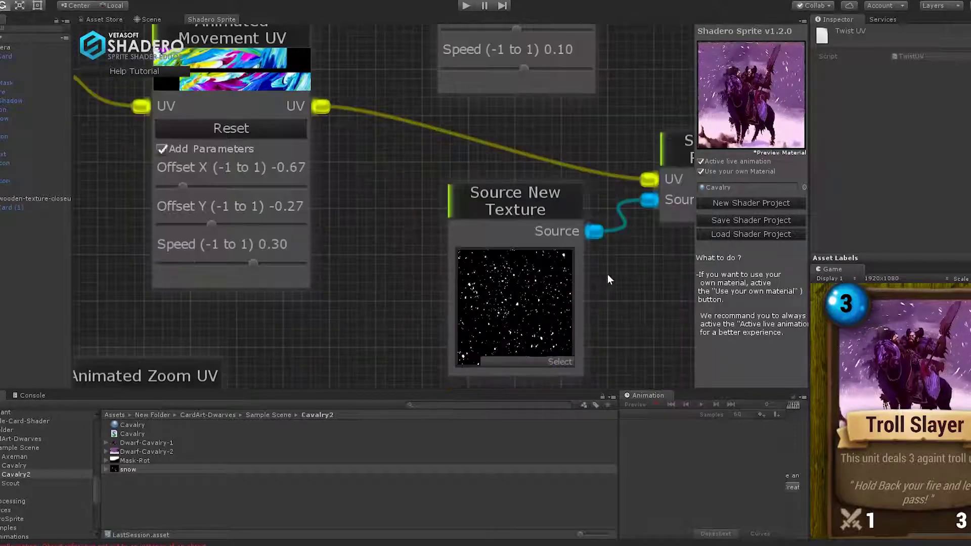
pyautogui.moveTo(647, 290); pyautogui.dragTo(158, 214, button='middle')
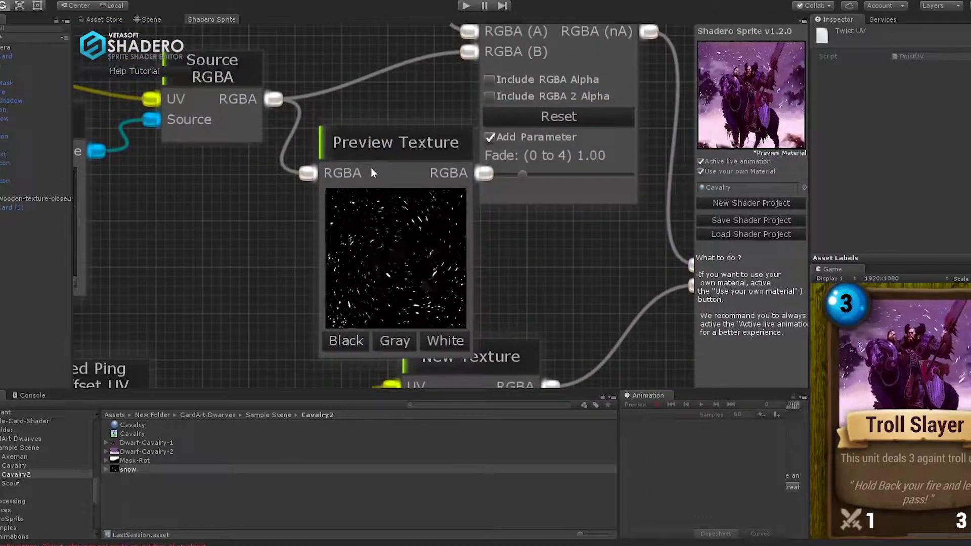
pyautogui.rightClick(372, 148)
pyautogui.click(404, 153)
pyautogui.scroll(-5, 268, 231)
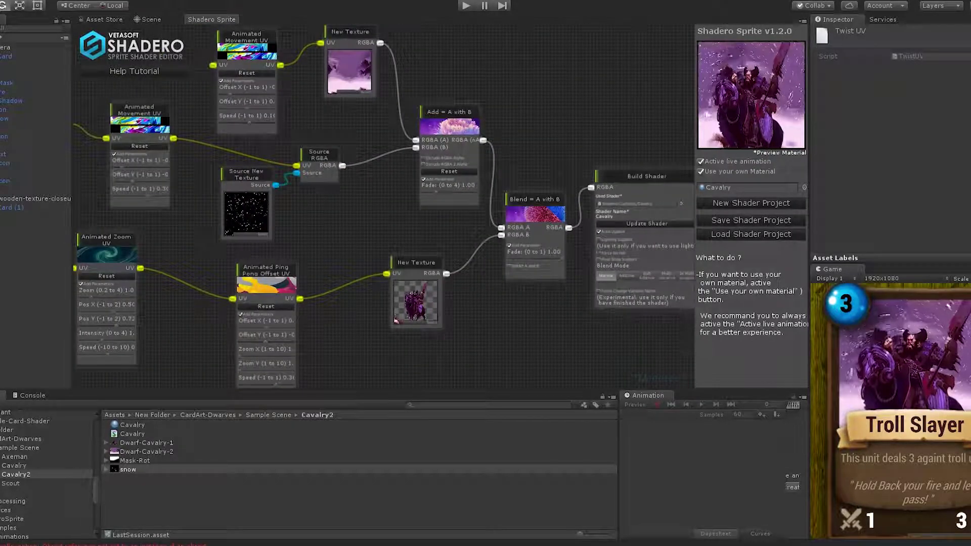
# Raise the snow movement's Speed and move the cavalry texture closer to its Ping Pong Offset node.
pyautogui.moveTo(732, 92)
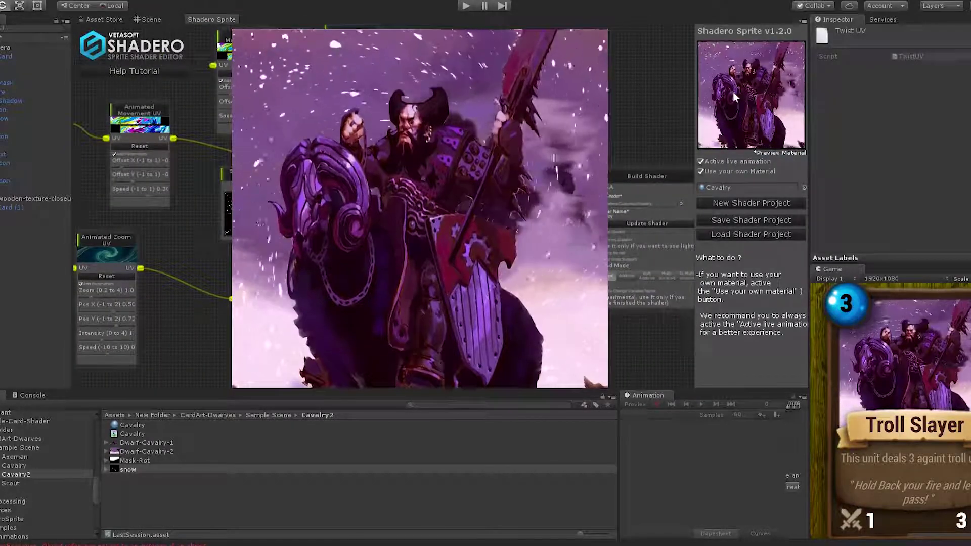
pyautogui.moveTo(169, 231); pyautogui.dragTo(172, 227, button='middle')
pyautogui.moveTo(532, 292); pyautogui.dragTo(524, 248, button='middle')
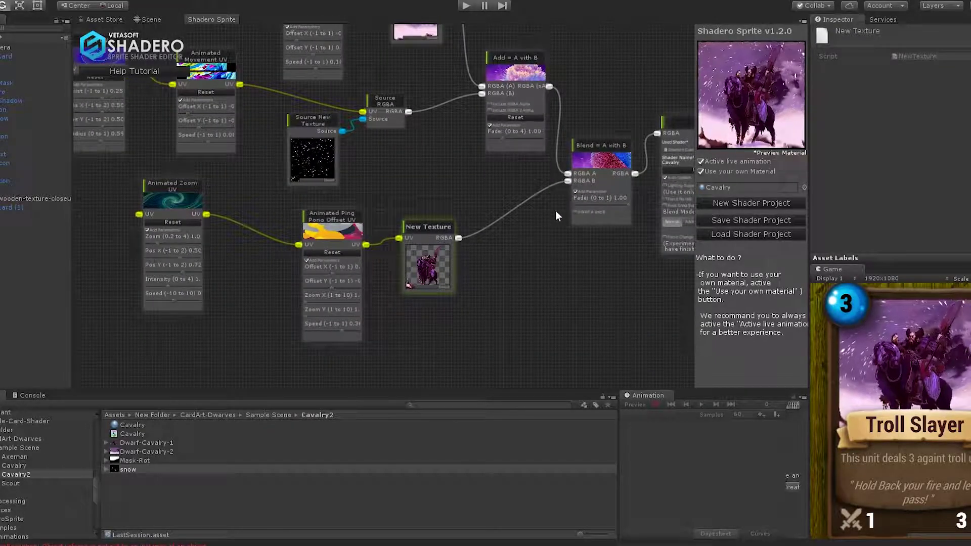
# Duplicate the Source RGBA node below the cavalry texture and connect the snow texture's Source output to the copy.
pyautogui.moveTo(380, 100); pyautogui.dragTo(421, 321)
pyautogui.rightClick(399, 87)
pyautogui.click(415, 99)
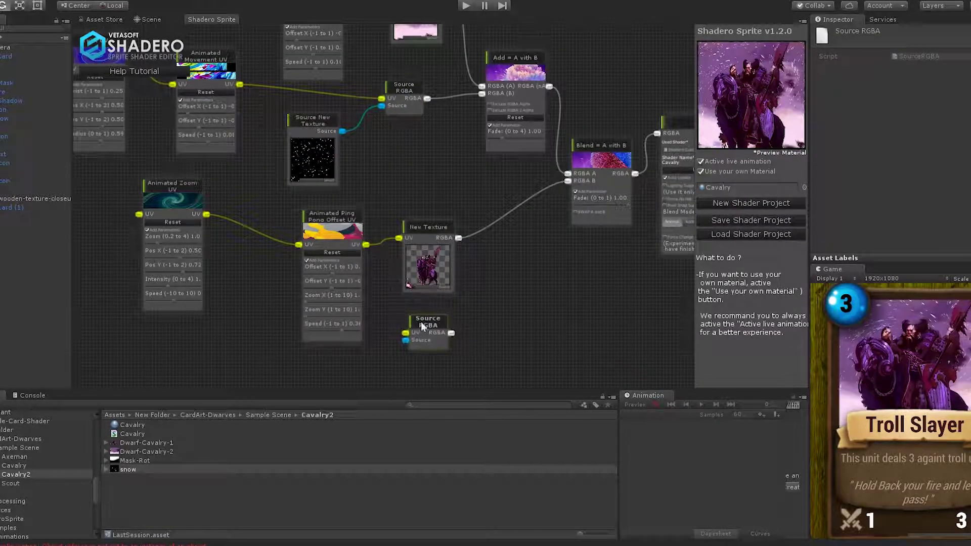
pyautogui.moveTo(344, 133); pyautogui.dragTo(397, 161)
# Duplicate the Add node beside the Blend node, and shift the Blend and second Source RGBA nodes to make room.
pyautogui.moveTo(593, 153); pyautogui.dragTo(538, 180)
pyautogui.moveTo(491, 58); pyautogui.dragTo(625, 256)
pyautogui.rightClick(481, 62)
pyautogui.click(506, 76)
pyautogui.moveTo(414, 151); pyautogui.dragTo(492, 318)
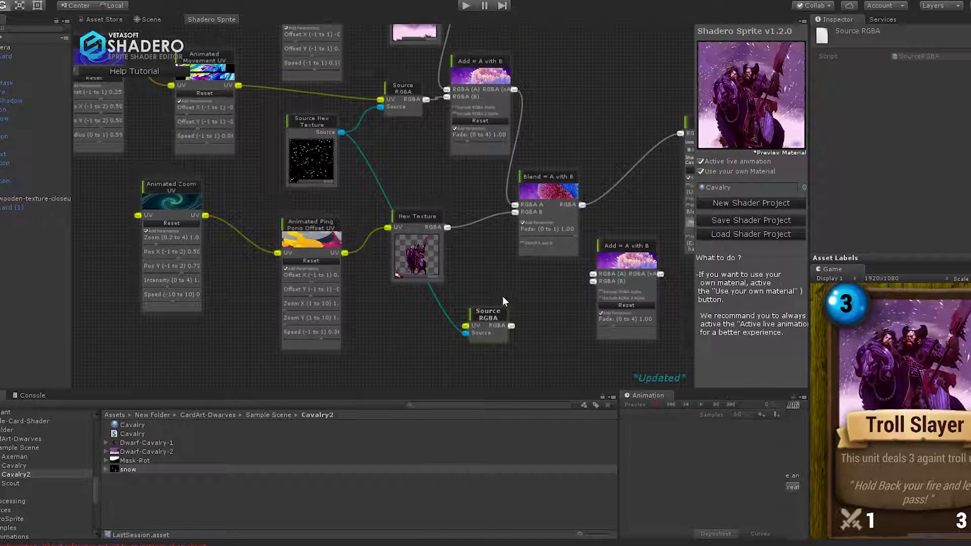
# Insert the second Add node between Blend and Build Shader with the second Source RGBA as input B, and reduce its Fade to 0.38.
pyautogui.moveTo(503, 301); pyautogui.dragTo(400, 263, button='middle')
pyautogui.moveTo(516, 231); pyautogui.dragTo(505, 258)
pyautogui.moveTo(417, 294); pyautogui.dragTo(486, 277)
pyautogui.moveTo(484, 177); pyautogui.dragTo(447, 171)
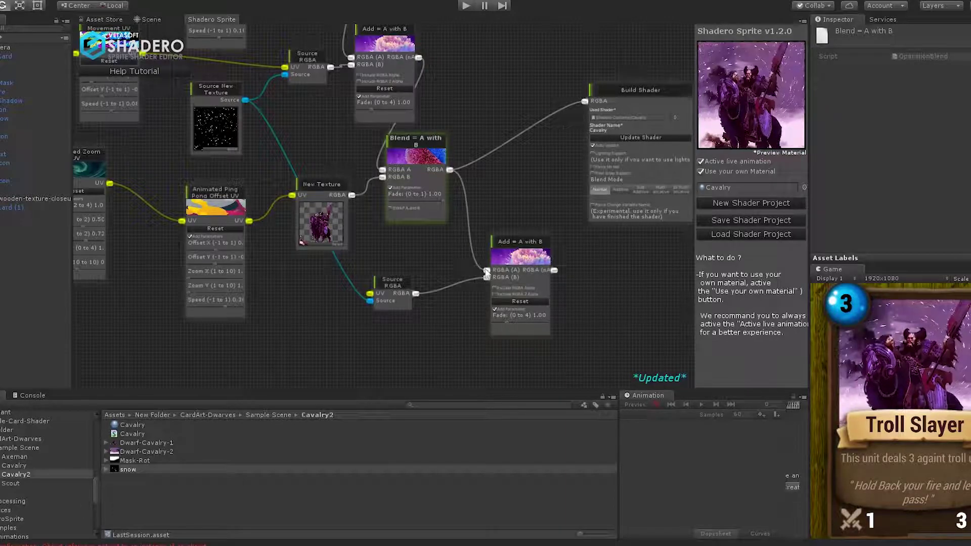
pyautogui.moveTo(592, 108); pyautogui.dragTo(584, 102)
pyautogui.moveTo(531, 262); pyautogui.dragTo(531, 185)
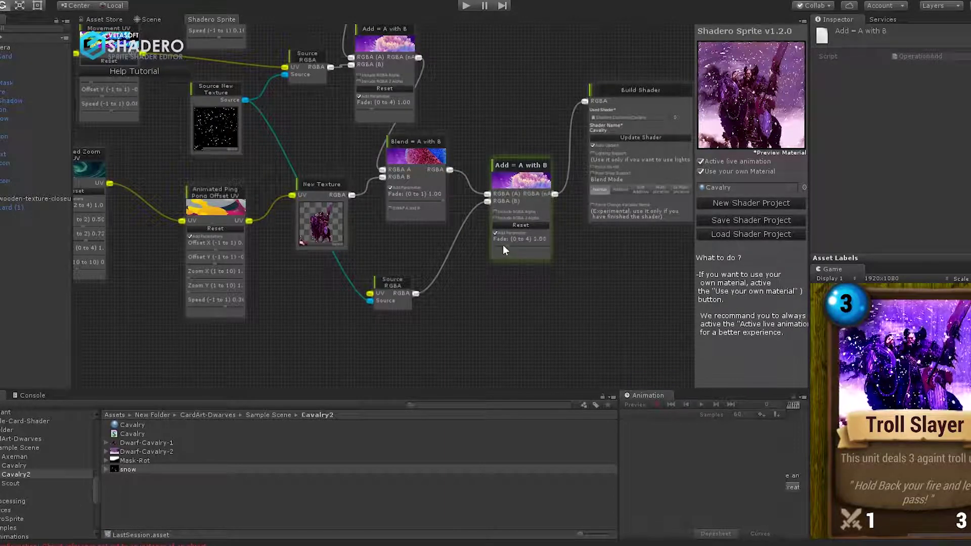
pyautogui.moveTo(499, 251); pyautogui.dragTo(501, 251)
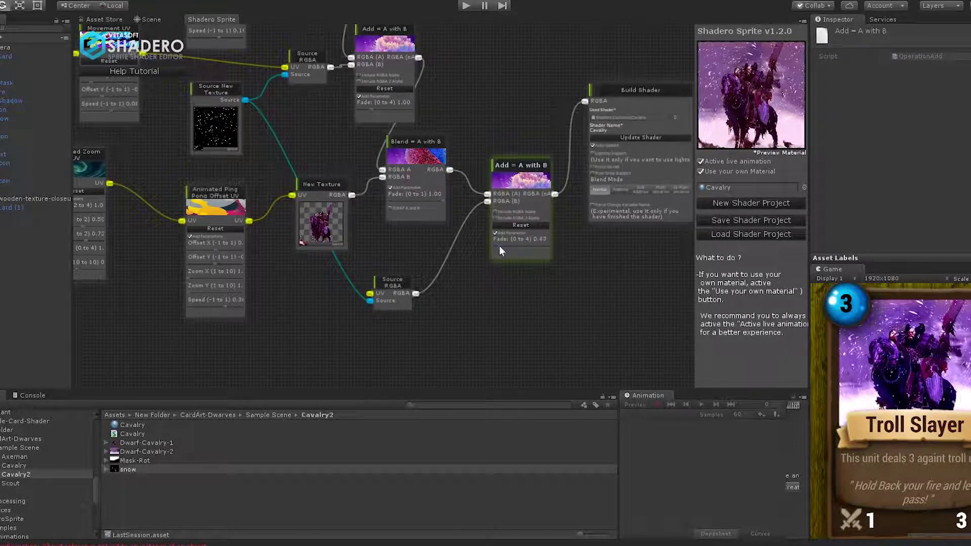
# Duplicate the Animated Movement UV node for the second Source RGBA's UV input, giving it negative X and Y offsets and a Speed of about 0.5.
pyautogui.moveTo(152, 140); pyautogui.dragTo(225, 222)
pyautogui.rightClick(201, 107)
pyautogui.click(222, 120)
pyautogui.moveTo(224, 117); pyautogui.dragTo(441, 267)
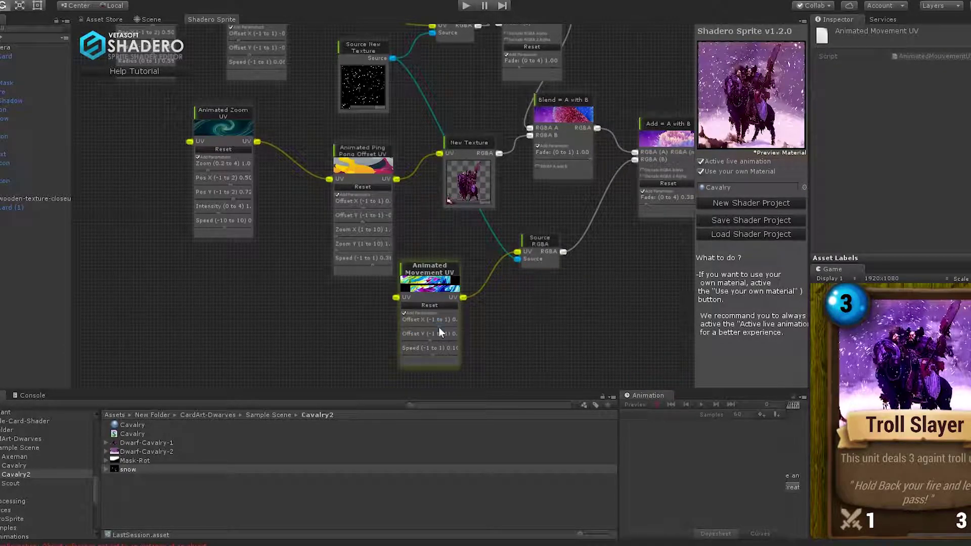
pyautogui.click(436, 355)
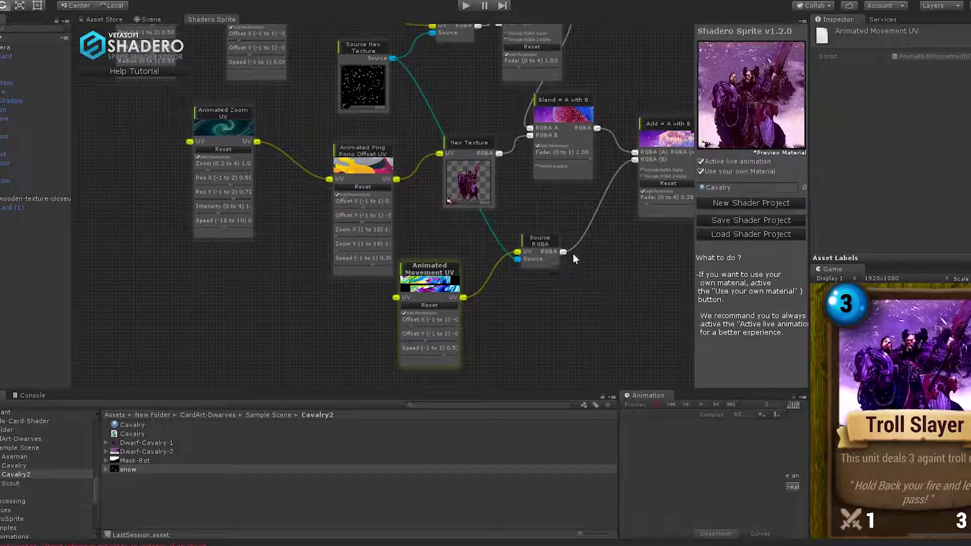
# Set the Fade of the second Add node to 0.67.
pyautogui.moveTo(573, 257); pyautogui.dragTo(476, 222, button='middle')
pyautogui.scroll(6, 538, 238)
pyautogui.moveTo(455, 256)
pyautogui.mouseDown()
pyautogui.moveTo(490, 256)
pyautogui.moveTo(463, 263)
pyautogui.mouseUp()
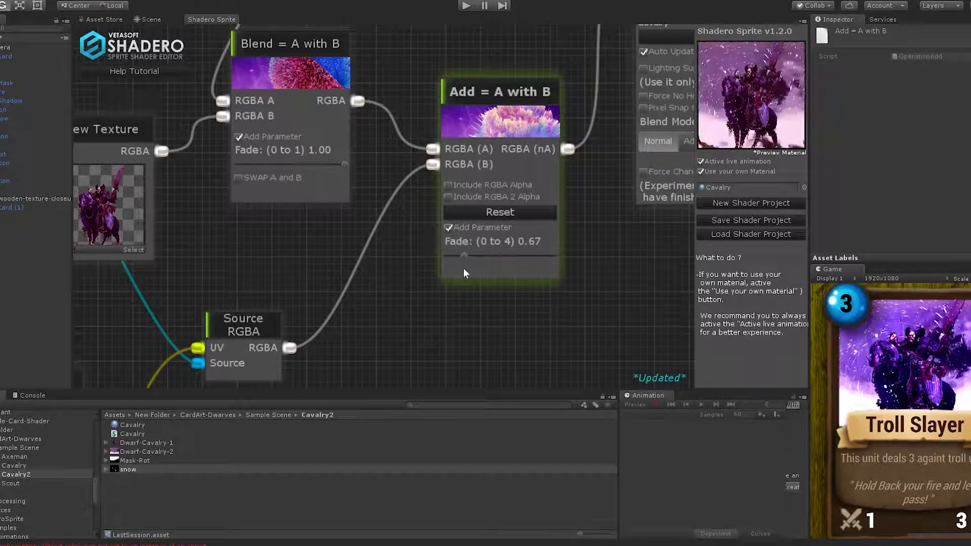
# Move the Build Shader node away from the second Add node and add a Saturate node between them.
pyautogui.moveTo(599, 284); pyautogui.dragTo(409, 336, button='middle')
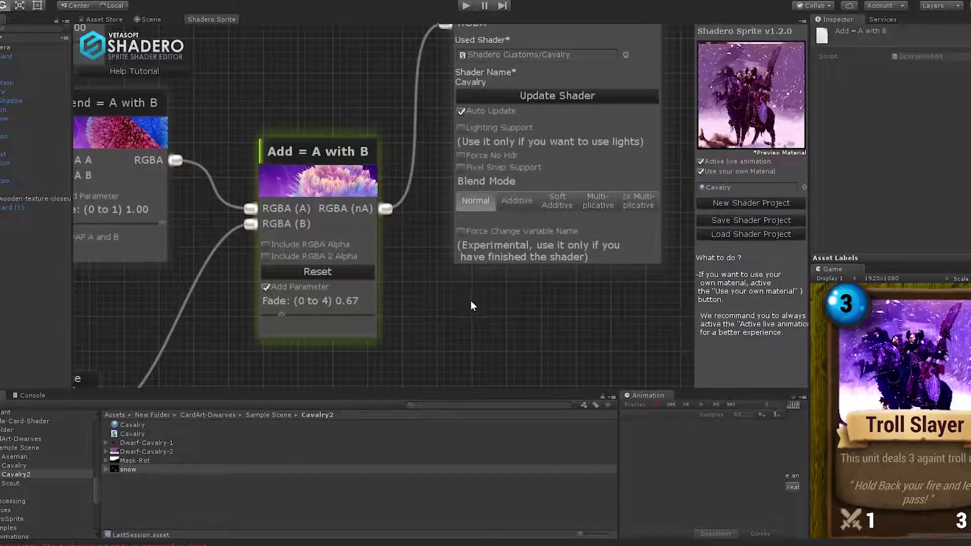
pyautogui.scroll(-4, 480, 308)
pyautogui.moveTo(466, 101); pyautogui.dragTo(603, 135)
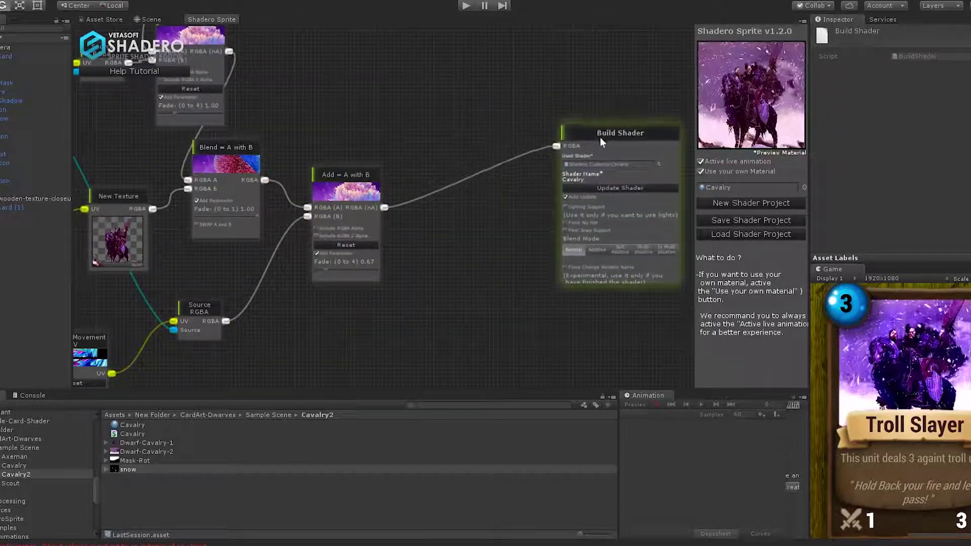
pyautogui.rightClick(425, 132)
pyautogui.moveTo(451, 143)
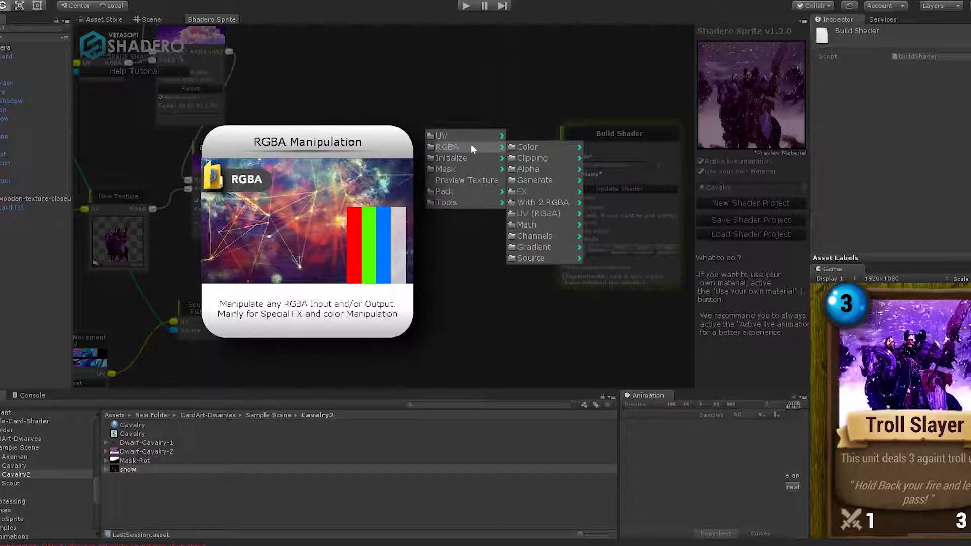
pyautogui.moveTo(534, 223)
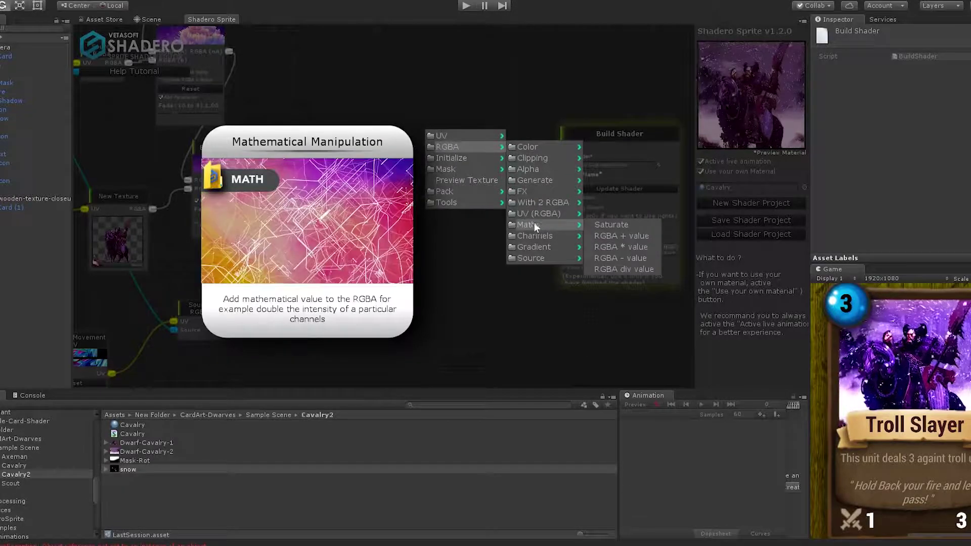
pyautogui.click(611, 225)
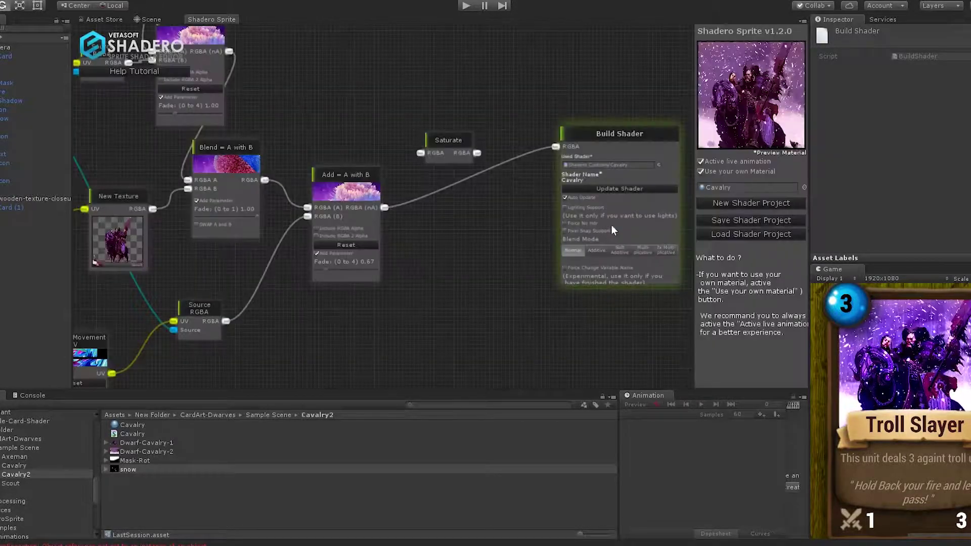
# Wire the Saturate node between the second Add node and Build Shader.
pyautogui.moveTo(428, 149); pyautogui.dragTo(441, 214)
pyautogui.moveTo(384, 208); pyautogui.dragTo(554, 148)
pyautogui.moveTo(455, 222); pyautogui.dragTo(461, 197)
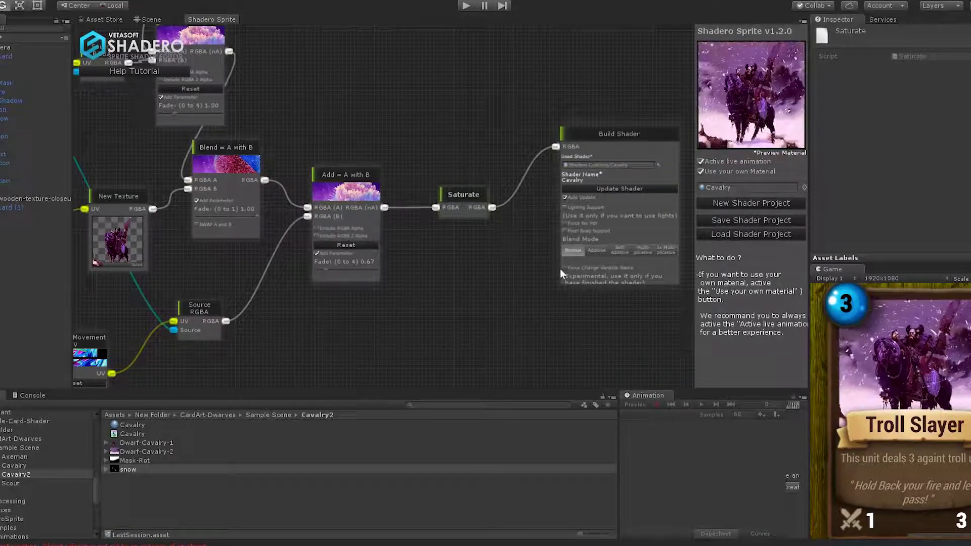
# Delete the Saturate node and connect the second Add node directly to Build Shader.
pyautogui.scroll(2, 538, 269)
pyautogui.moveTo(546, 268); pyautogui.dragTo(387, 286, button='middle')
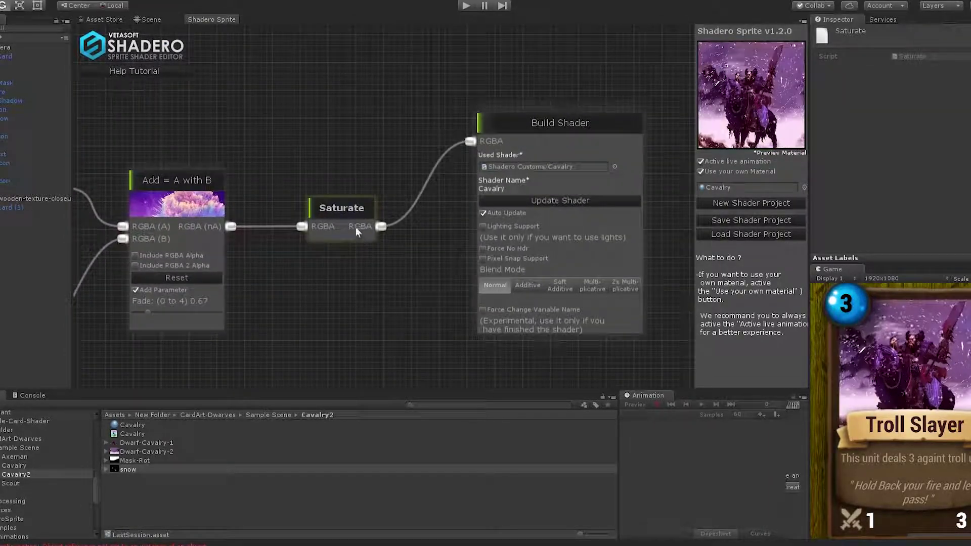
pyautogui.rightClick(338, 206)
pyautogui.click(398, 211)
pyautogui.moveTo(230, 227); pyautogui.dragTo(470, 144)
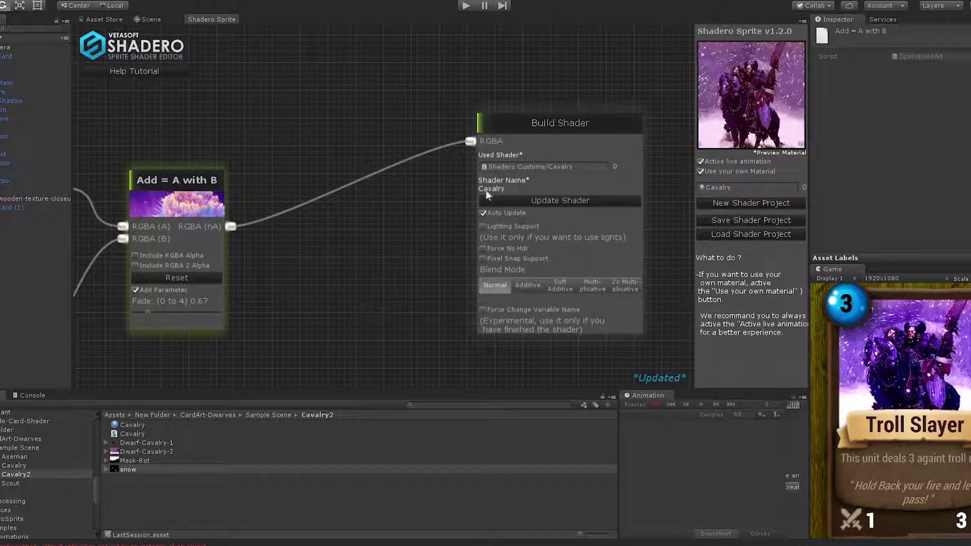
pyautogui.click(484, 248)
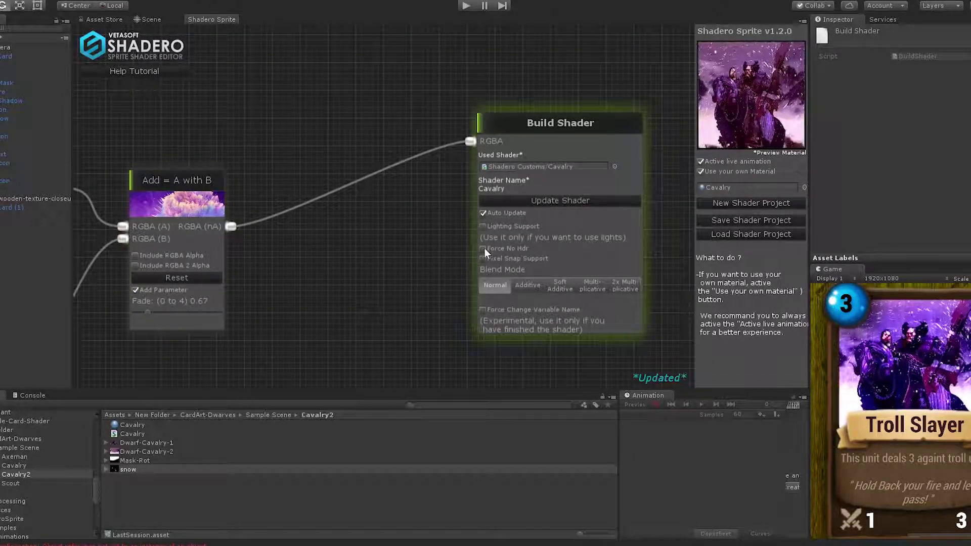
pyautogui.click(461, 8)
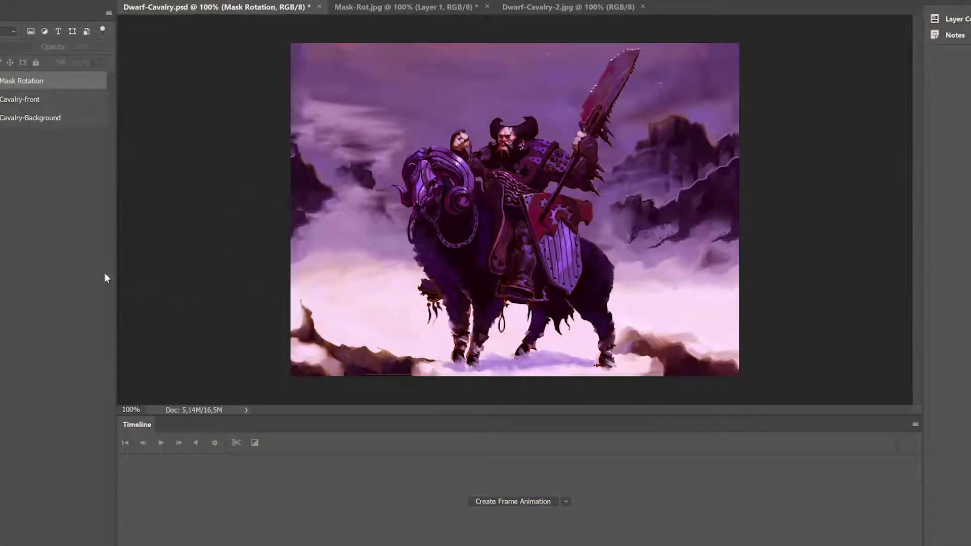
# Switch to Photoshop, show the Mask Rotation layer and preview it over the cavalry artwork with another blend mode, restoring the original mode.
pyautogui.hotkey('ctrl', ',')
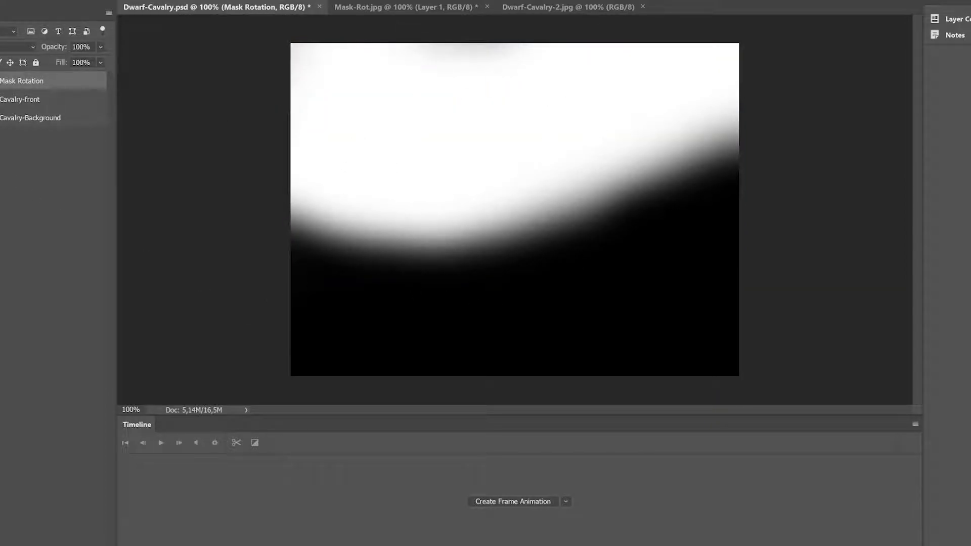
pyautogui.click(18, 47)
pyautogui.click(23, 137)
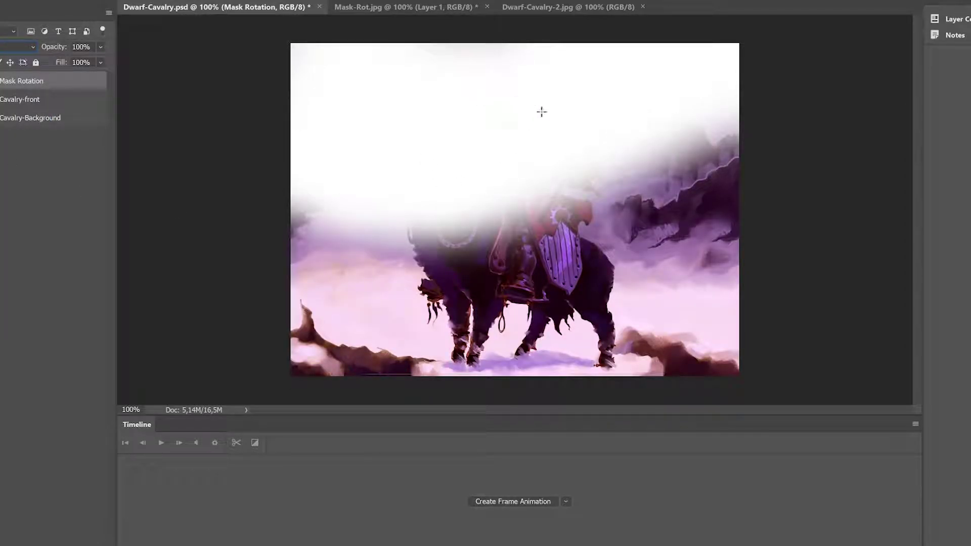
pyautogui.click(2, 49)
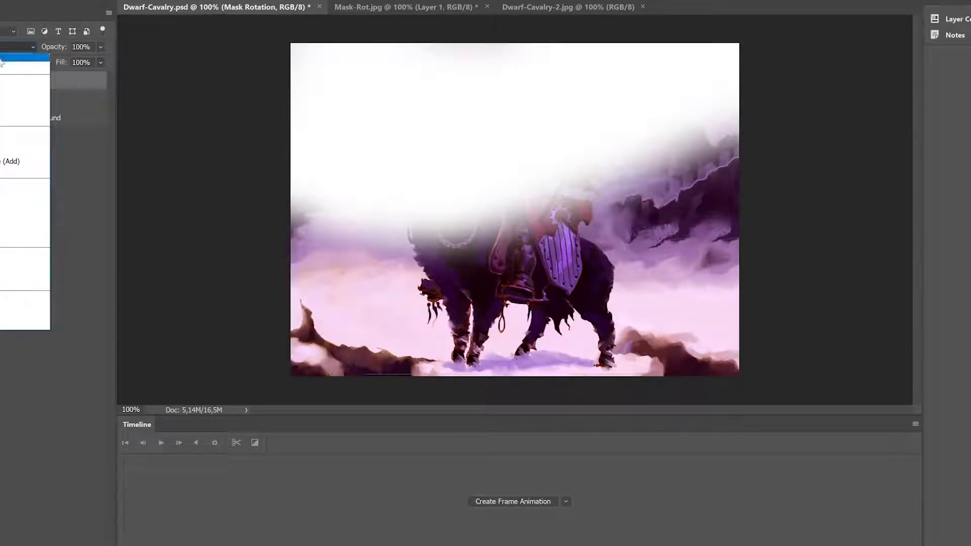
pyautogui.click(1, 62)
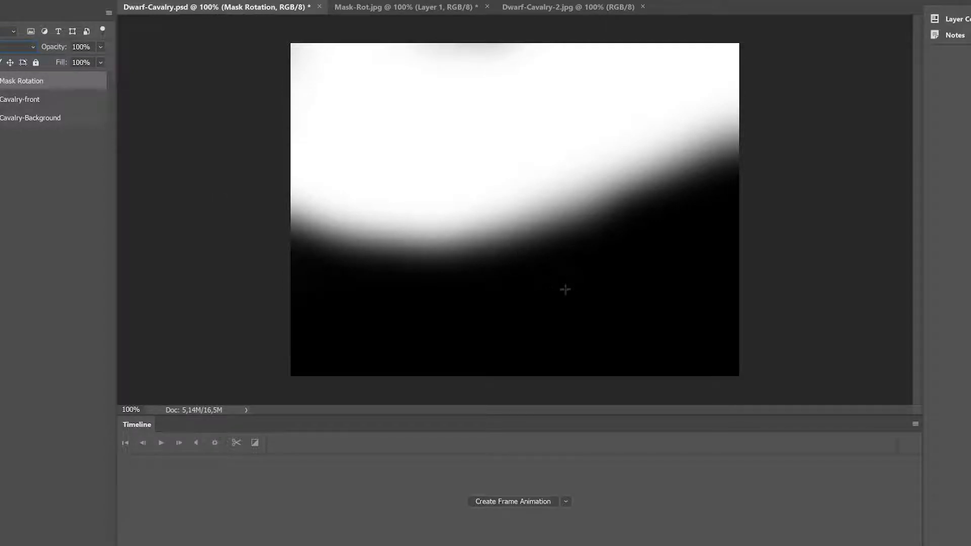
# Back in Unity, move the Animated Zoom UV and Animated Ping Pong Offset UV nodes aside and add a New Texture node holding Mask-Rot.
pyautogui.moveTo(238, 180); pyautogui.dragTo(141, 178)
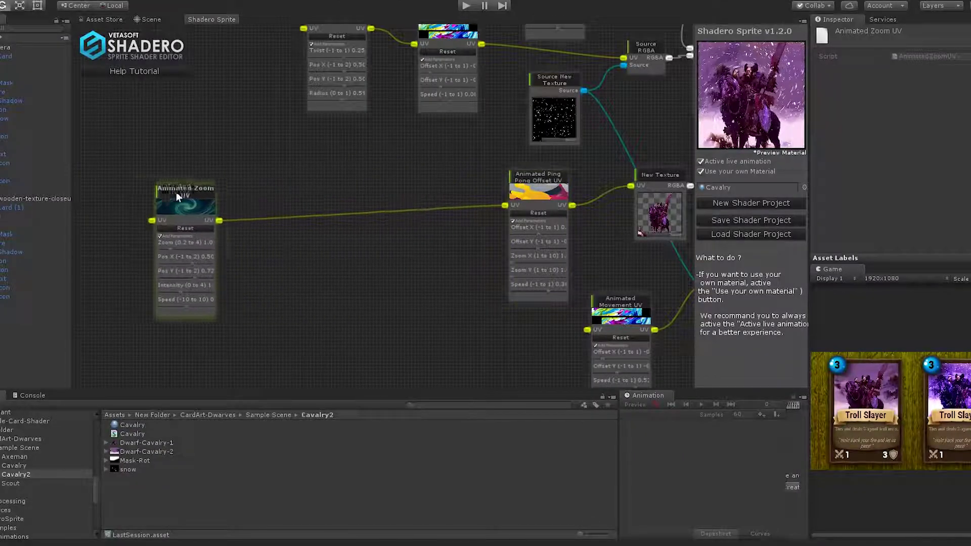
pyautogui.moveTo(483, 201); pyautogui.dragTo(241, 228)
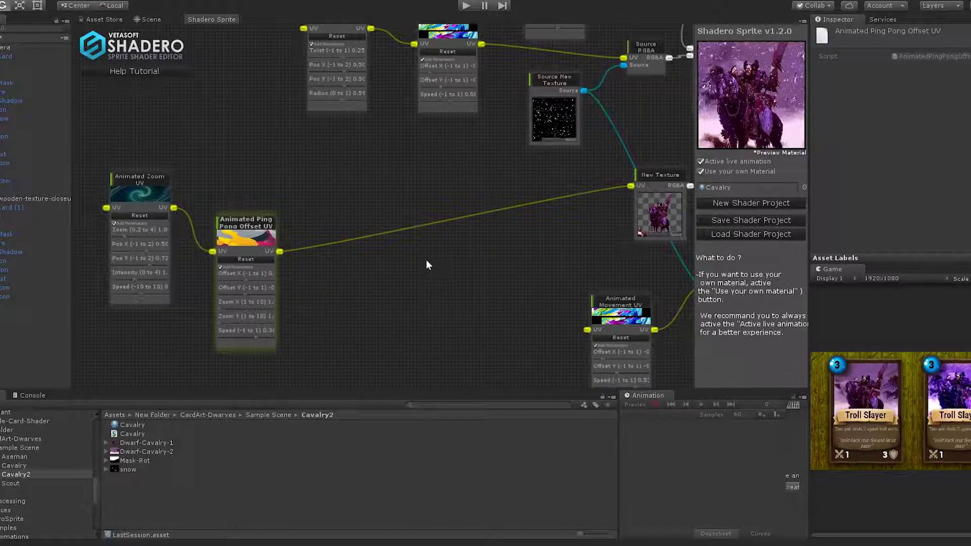
pyautogui.rightClick(345, 248)
pyautogui.moveTo(394, 275)
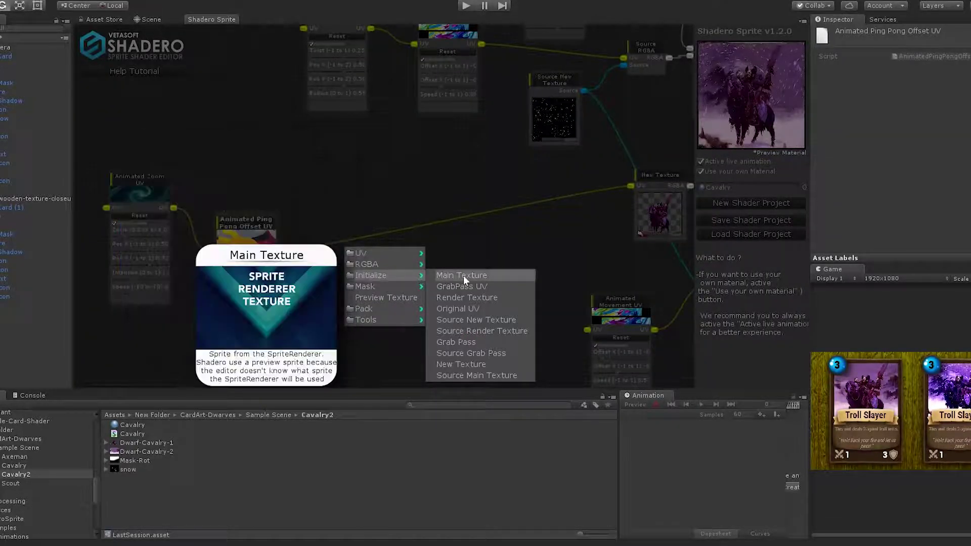
pyautogui.click(471, 363)
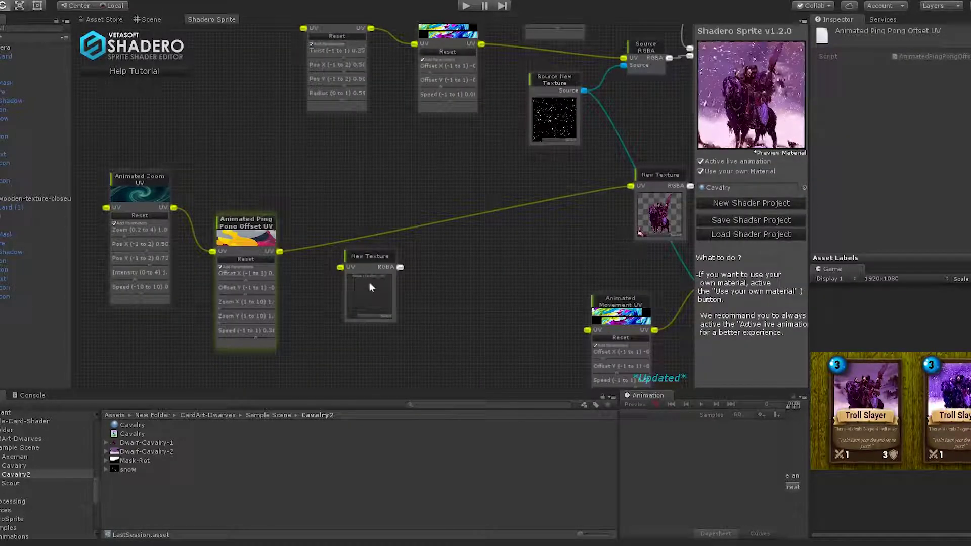
pyautogui.moveTo(372, 259); pyautogui.dragTo(394, 260)
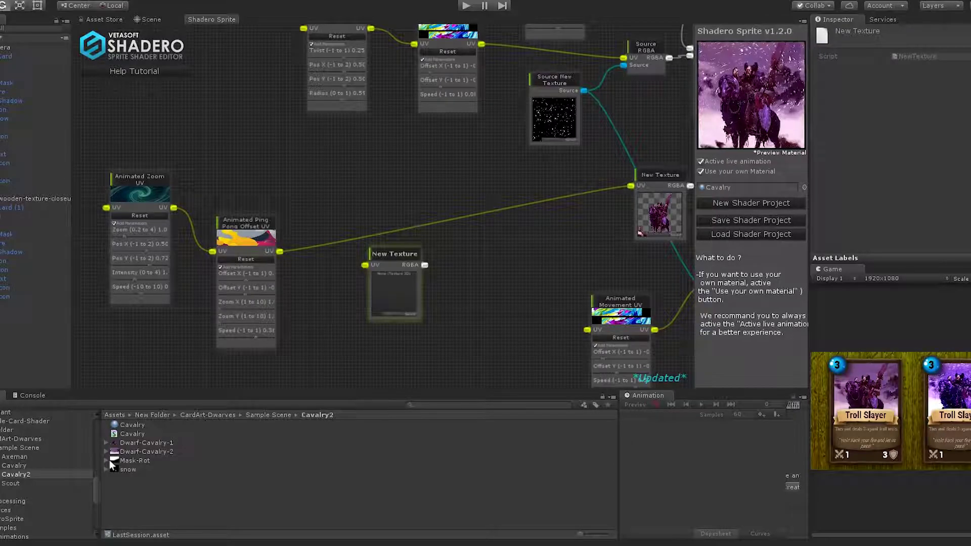
pyautogui.moveTo(120, 462); pyautogui.dragTo(377, 310)
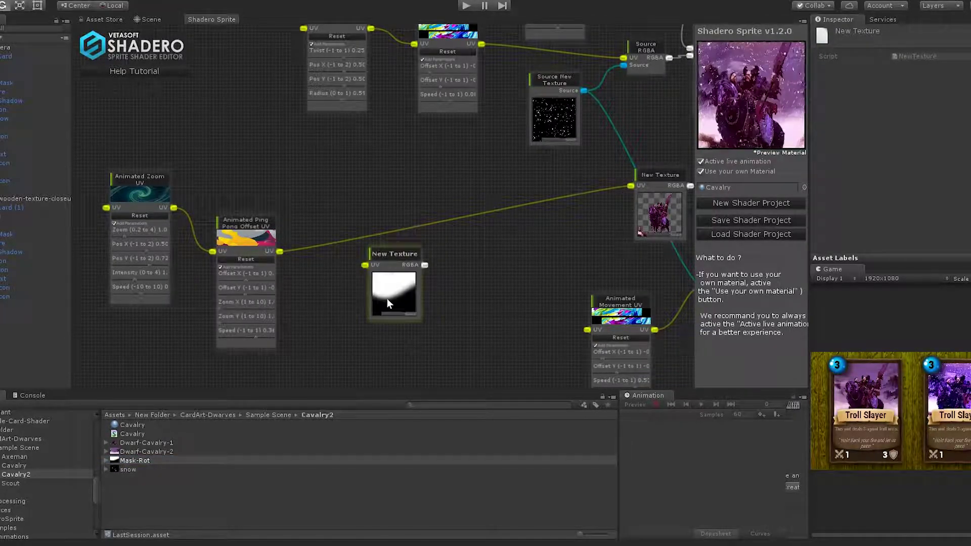
pyautogui.moveTo(393, 255); pyautogui.dragTo(420, 264)
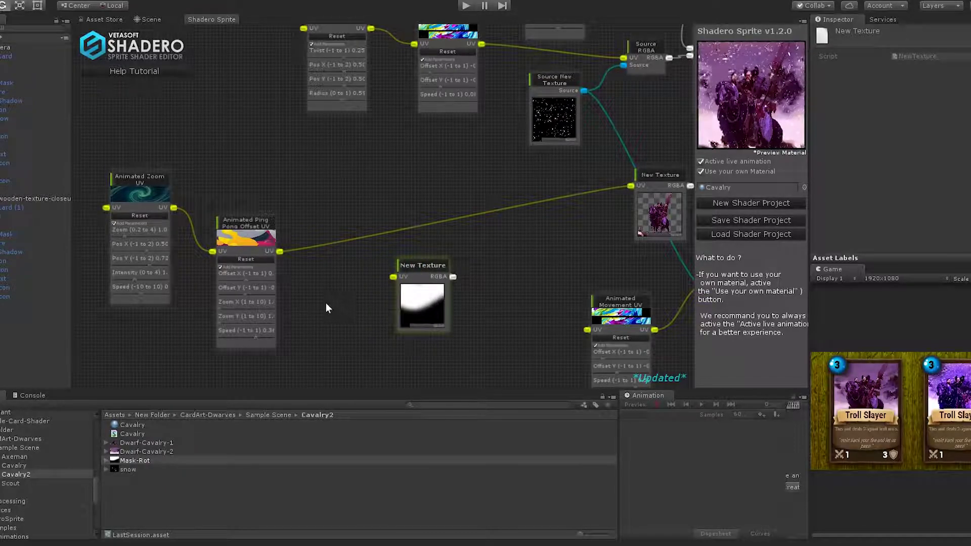
# Add an Animated Rotation UV node connected to the UV input of the Mask-Rot texture.
pyautogui.rightClick(306, 271)
pyautogui.moveTo(313, 273)
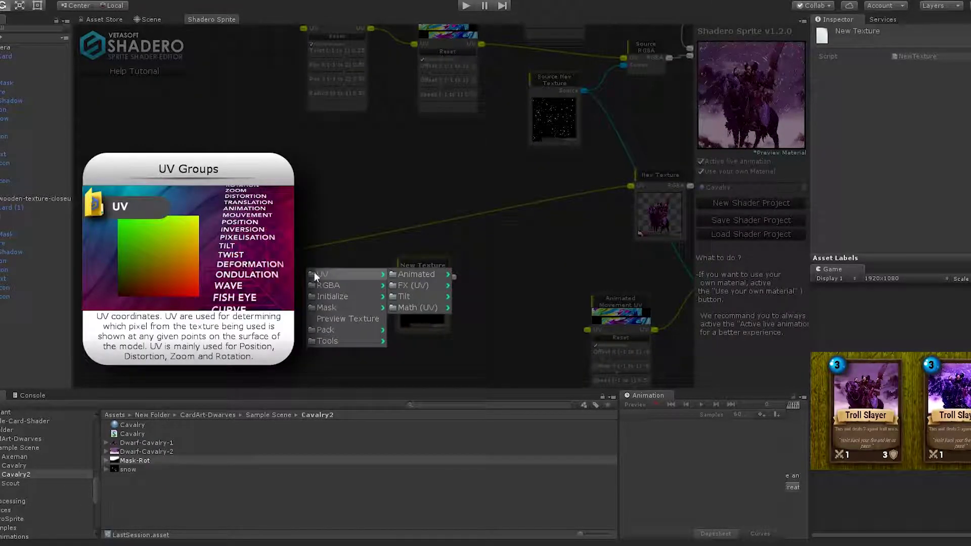
pyautogui.moveTo(420, 274)
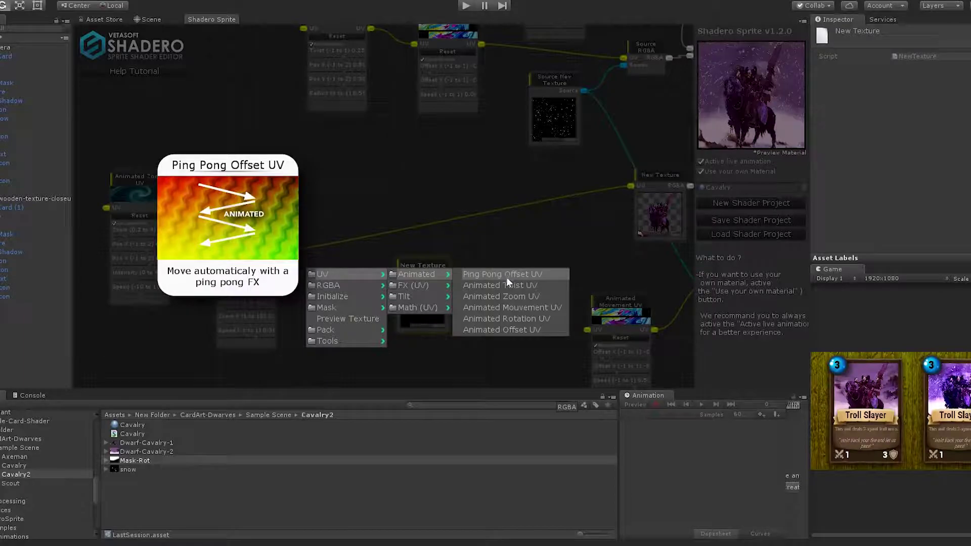
pyautogui.click(509, 314)
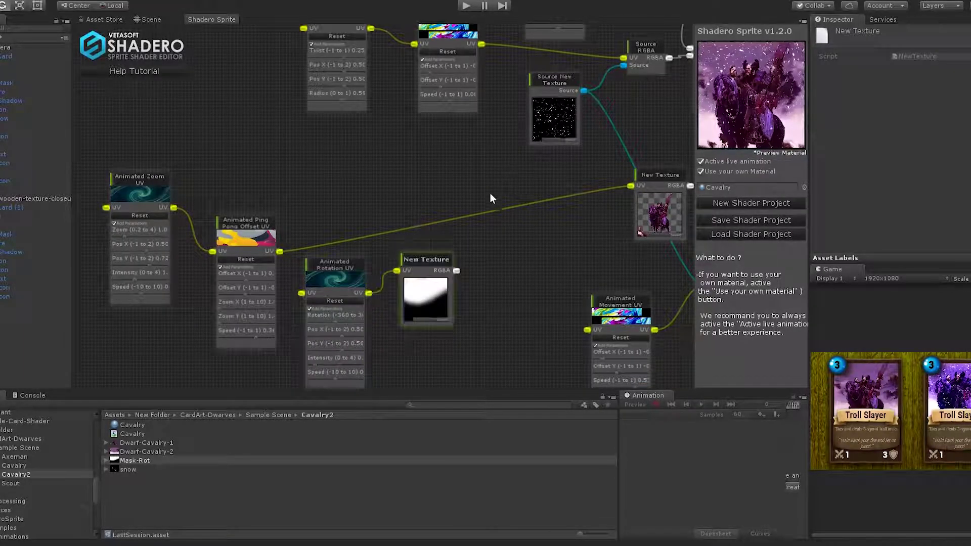
# Add a Mask With 2 UV node between Animated Ping Pong Offset UV and the cavalry New Texture, using its first UV input.
pyautogui.rightClick(474, 199)
pyautogui.moveTo(491, 234)
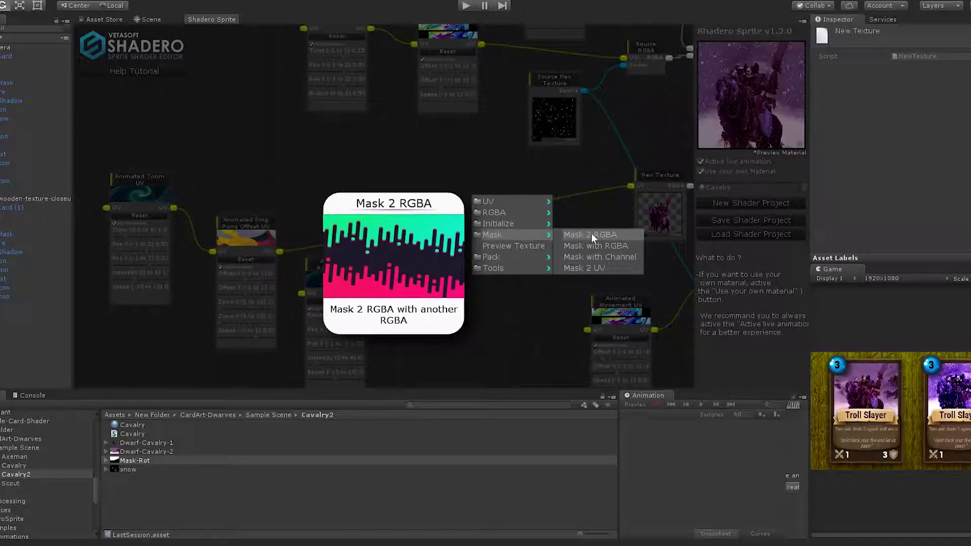
pyautogui.click(594, 267)
pyautogui.moveTo(496, 225); pyautogui.dragTo(470, 161)
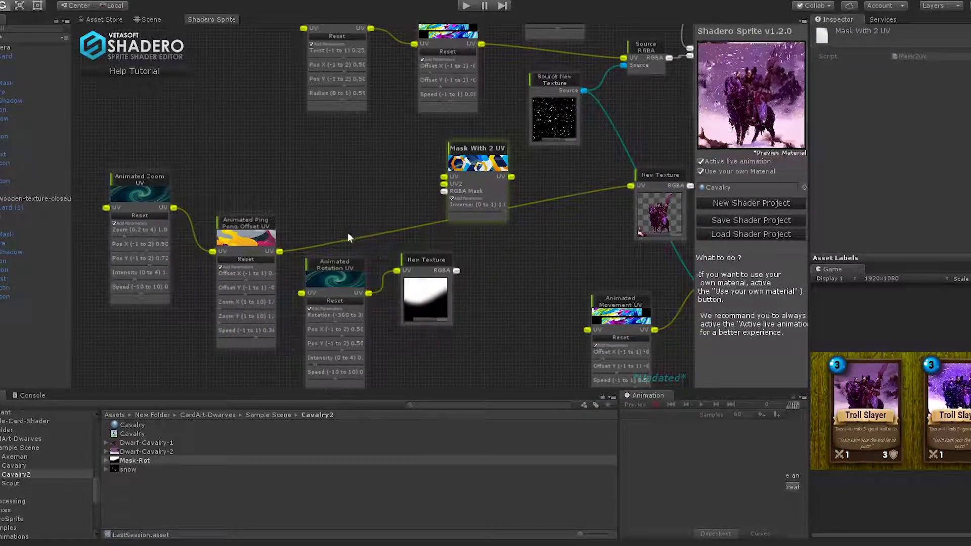
pyautogui.moveTo(279, 251); pyautogui.dragTo(443, 177)
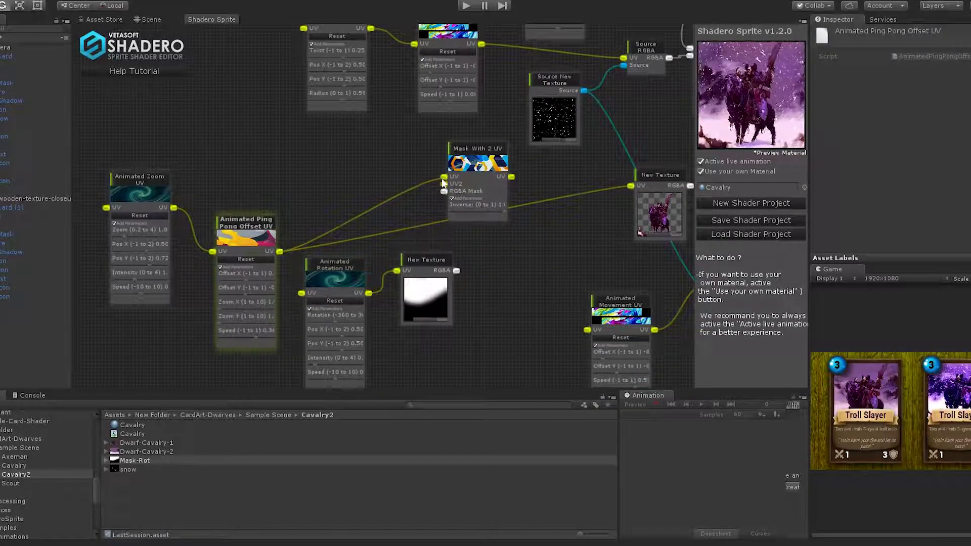
pyautogui.moveTo(511, 178); pyautogui.dragTo(629, 187)
pyautogui.moveTo(475, 147); pyautogui.dragTo(509, 184)
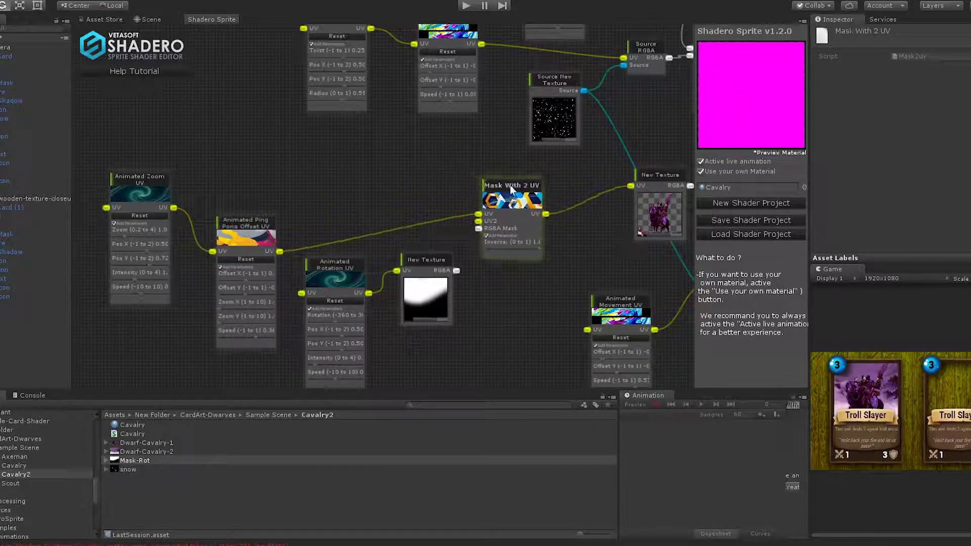
# Connect the Mask-Rot texture to the RGBA Mask input of Mask With 2 UV, and detach Animated Rotation UV from the texture.
pyautogui.moveTo(456, 270); pyautogui.dragTo(477, 229)
pyautogui.moveTo(510, 200); pyautogui.dragTo(520, 219)
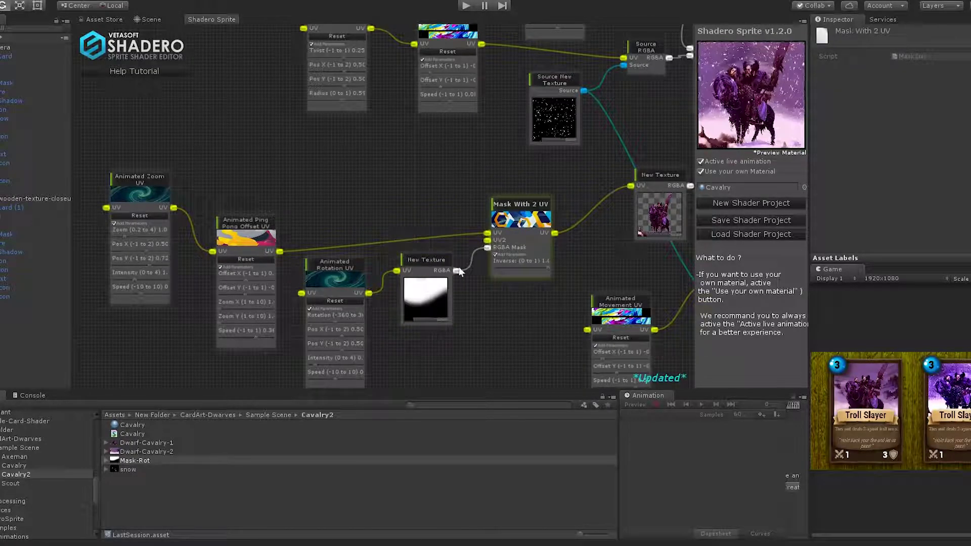
pyautogui.moveTo(430, 260); pyautogui.dragTo(429, 300)
pyautogui.moveTo(343, 263); pyautogui.dragTo(340, 290)
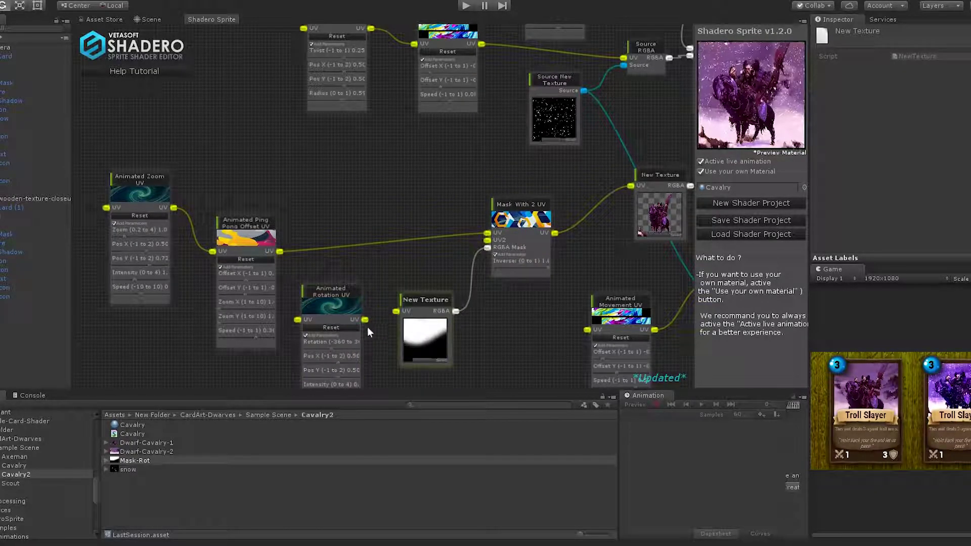
# Connect Animated Rotation UV to UV2 of Mask With 2 UV, and feed Animated Ping Pong Offset UV into both the rotation and Mask-Rot nodes.
pyautogui.moveTo(365, 321); pyautogui.dragTo(487, 241)
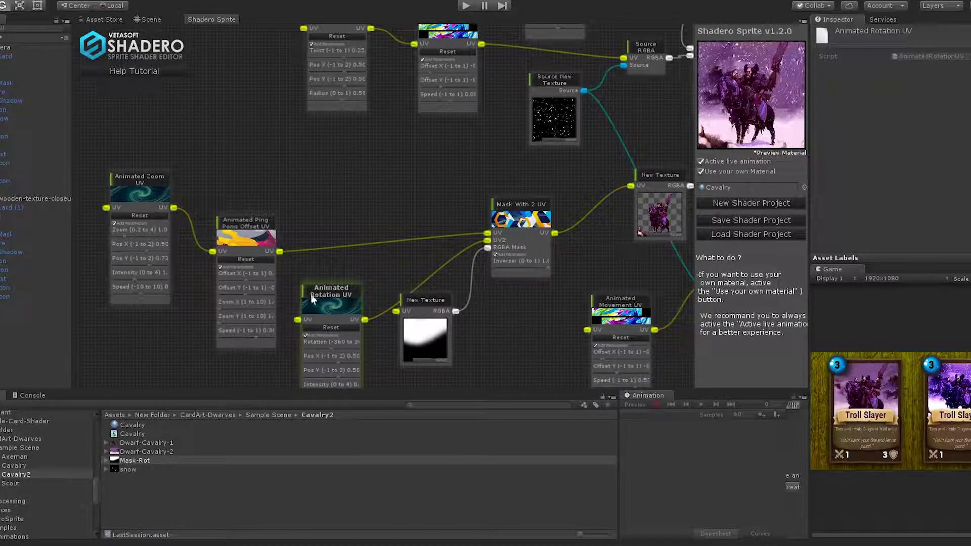
pyautogui.moveTo(280, 252); pyautogui.dragTo(293, 323)
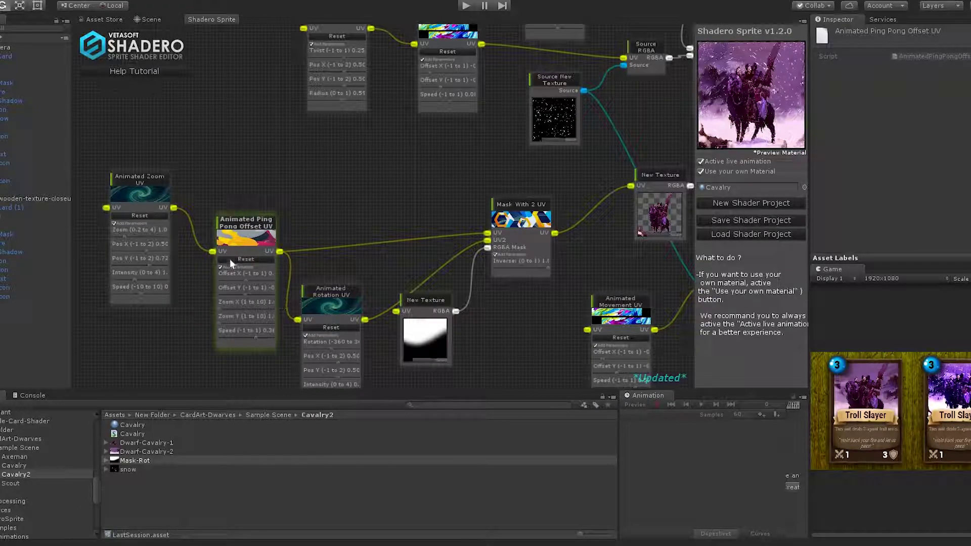
pyautogui.moveTo(279, 254); pyautogui.dragTo(395, 64)
# Adjust the Rotation of the Animated Rotation UV node and lower the Inverse value of Mask With 2 UV.
pyautogui.scroll(2, 417, 301)
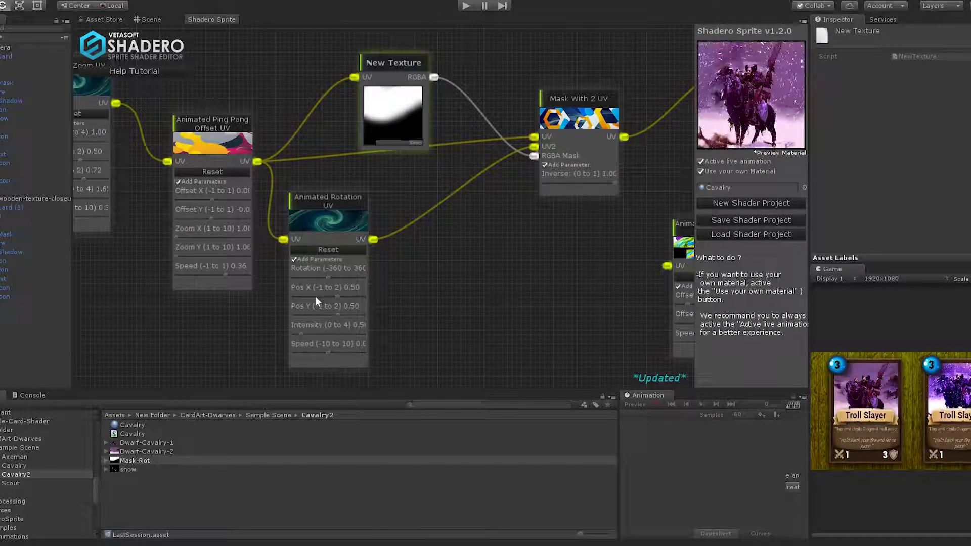
pyautogui.click(329, 280)
pyautogui.moveTo(332, 278); pyautogui.dragTo(327, 281)
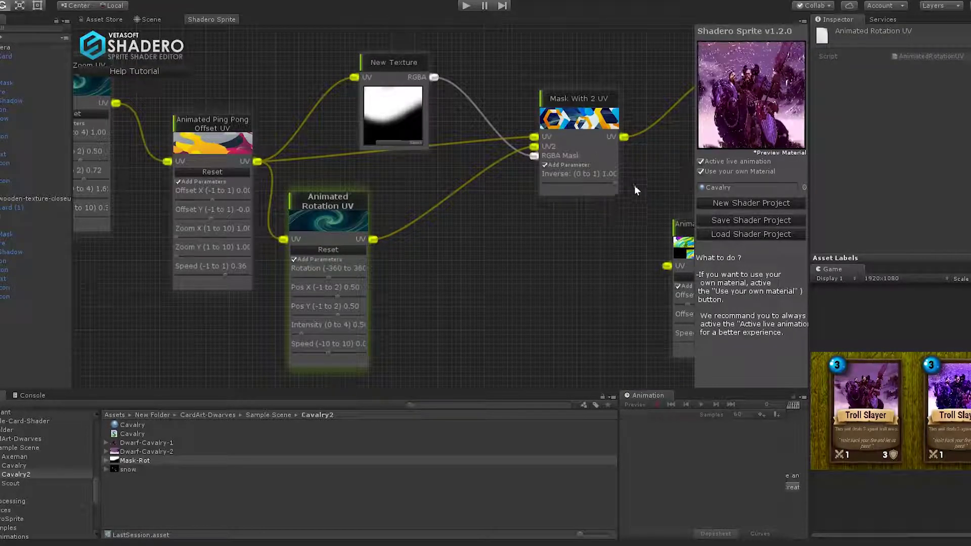
pyautogui.moveTo(616, 185); pyautogui.dragTo(572, 186)
# Tune the Animated Rotation UV node, trying Speed 0.15 and Intensity 0.66 before lowering both slightly.
pyautogui.moveTo(410, 351); pyautogui.dragTo(551, 289, button='middle')
pyautogui.scroll(3, 551, 289)
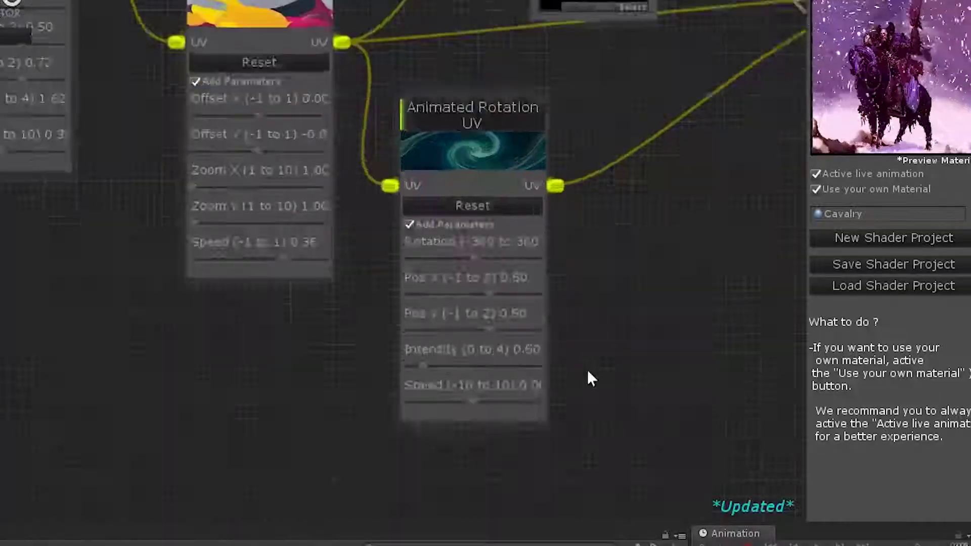
pyautogui.moveTo(498, 317); pyautogui.dragTo(502, 316)
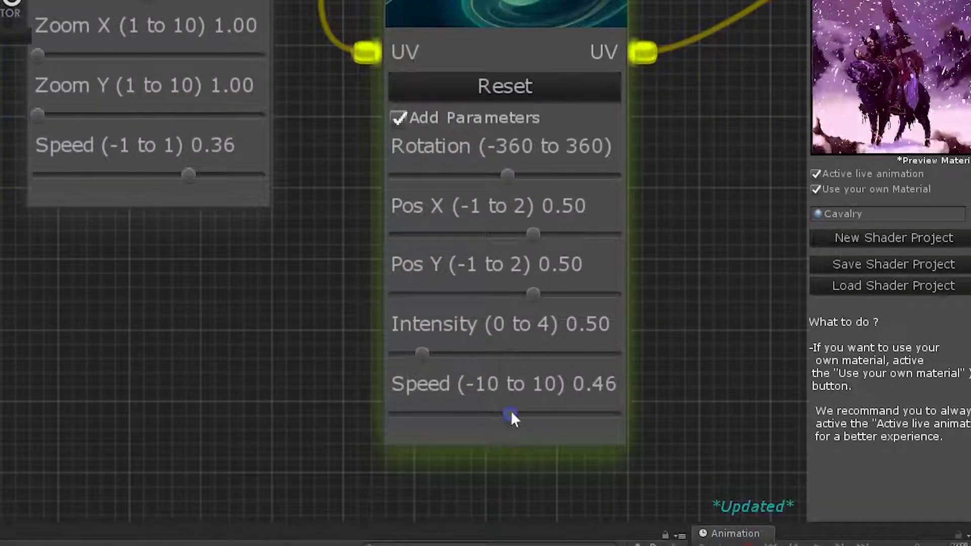
pyautogui.moveTo(511, 415); pyautogui.dragTo(507, 418)
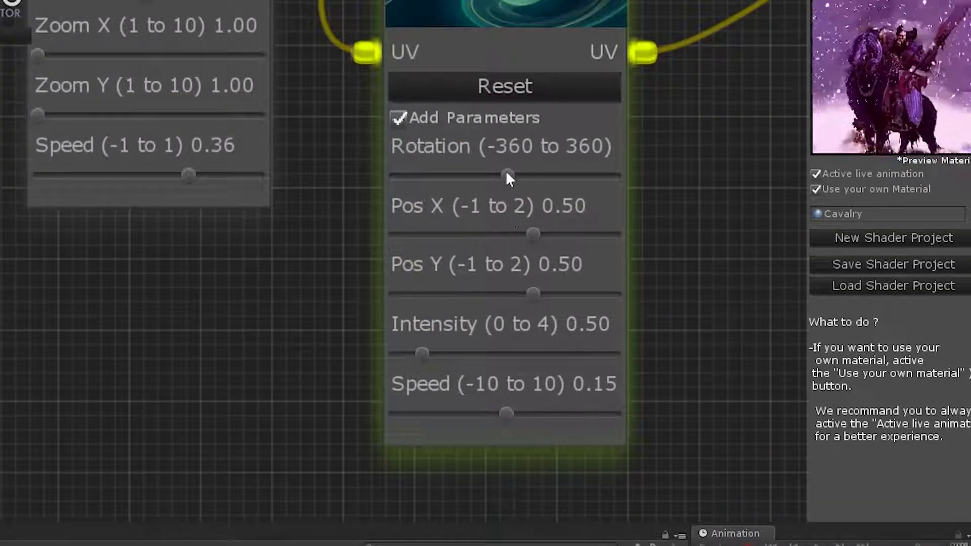
pyautogui.moveTo(431, 354); pyautogui.dragTo(438, 354)
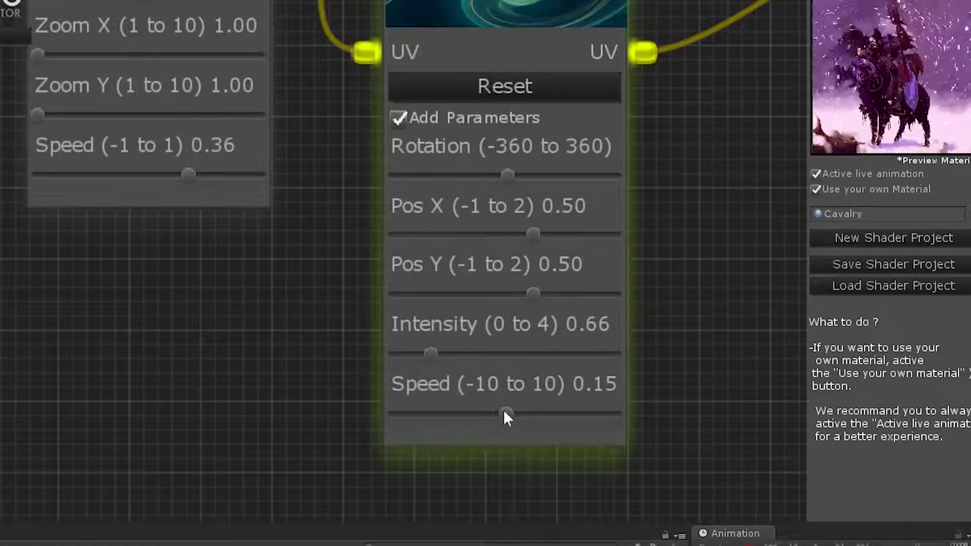
pyautogui.moveTo(496, 414); pyautogui.dragTo(486, 414)
pyautogui.moveTo(430, 353); pyautogui.dragTo(418, 354)
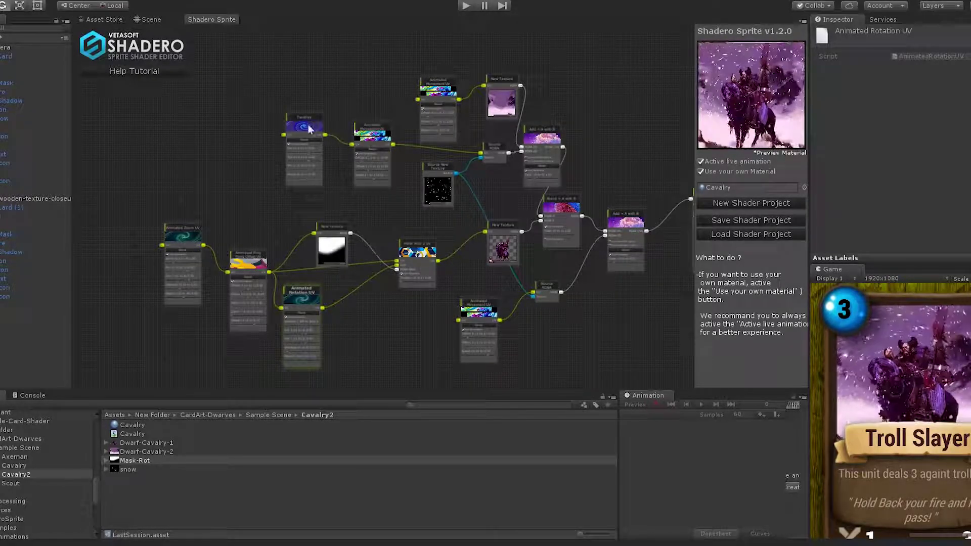
# Delete the twist node feeding the first snow layer's Animated Movement UV.
pyautogui.press('Delete')
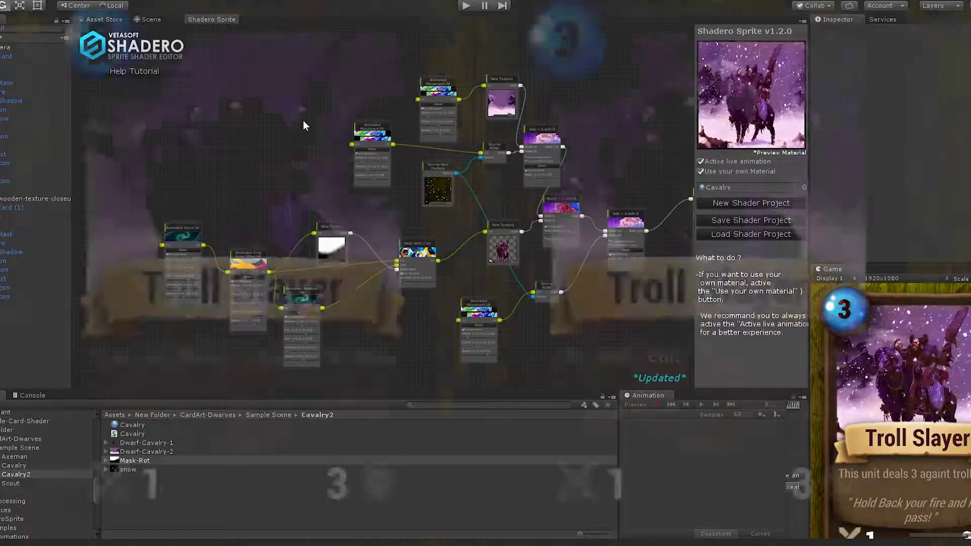